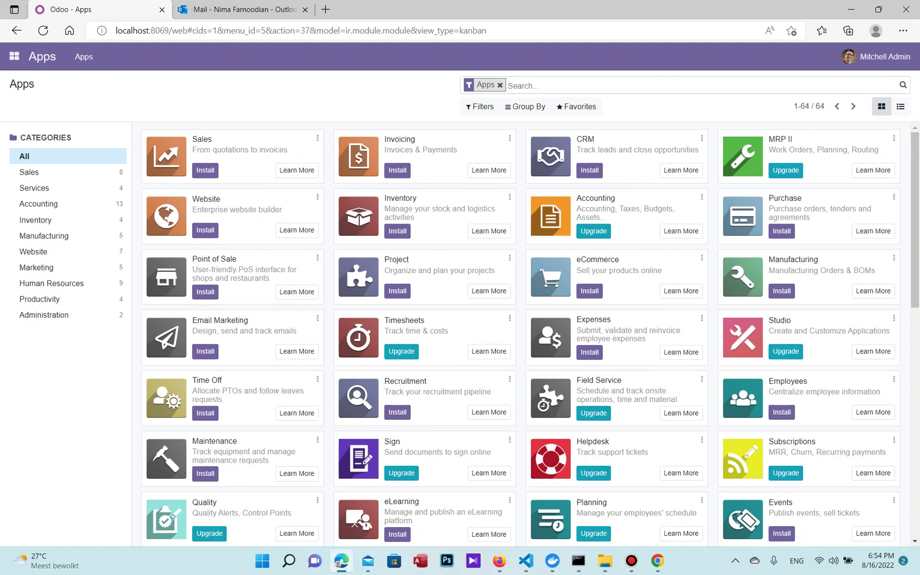
- Open the Carpooling app and start a new trip record
left_click(500, 86)
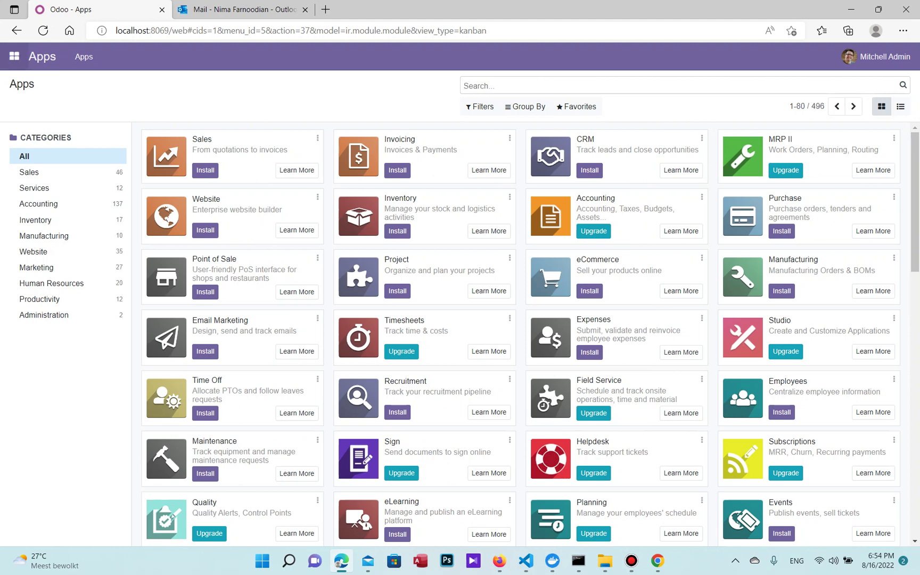
left_click(14, 56)
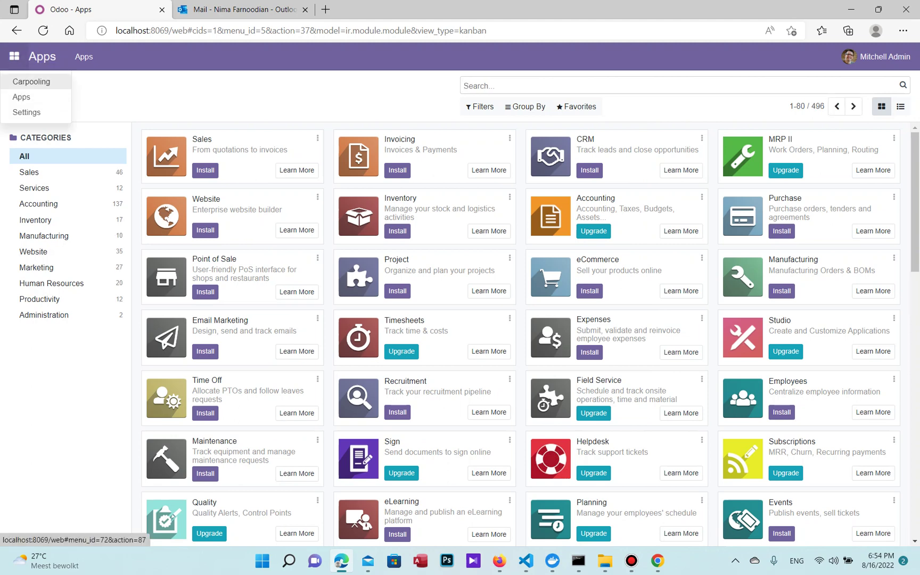
left_click(31, 81)
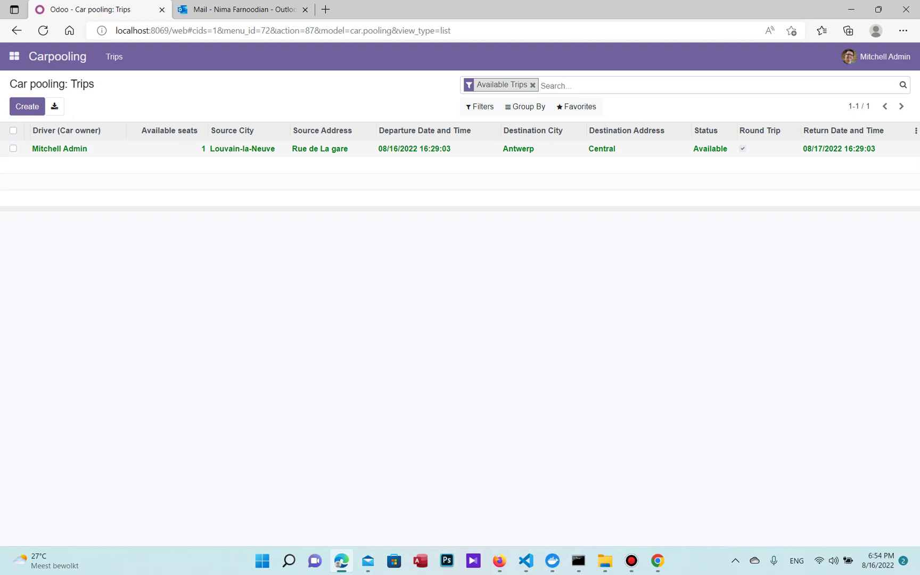
key("alt+c")
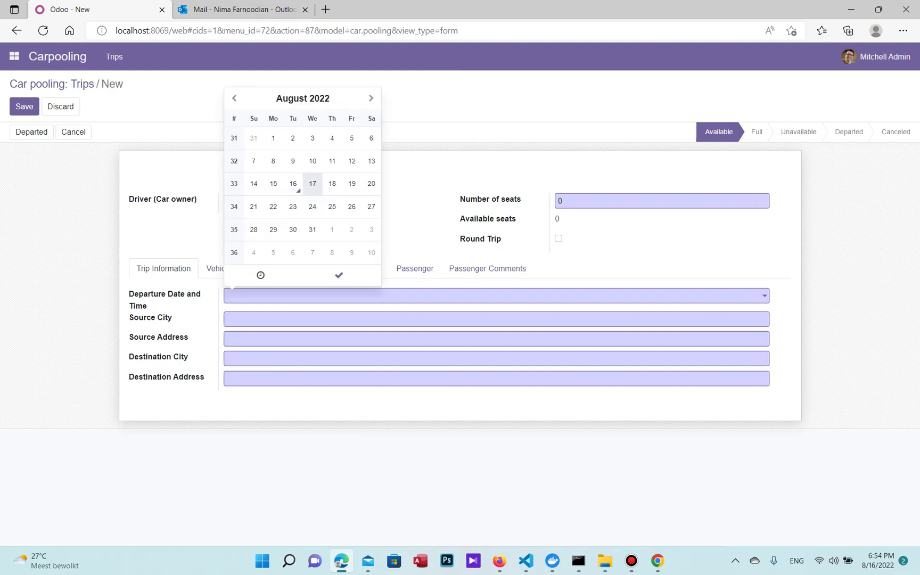
- Set the trip's departure date to August 17, 2022, with source city Ghent and source address Central
left_click(312, 183)
key("Tab")
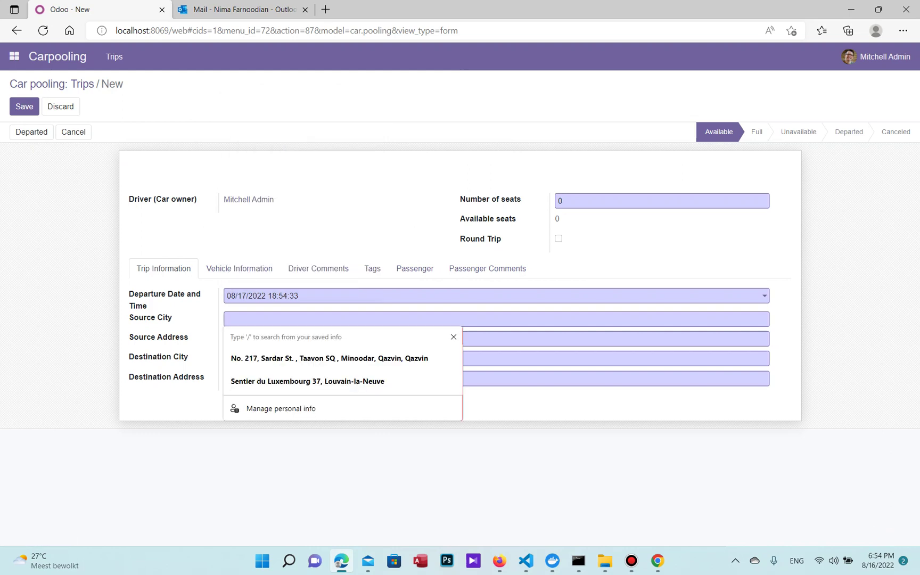
type("Ghent")
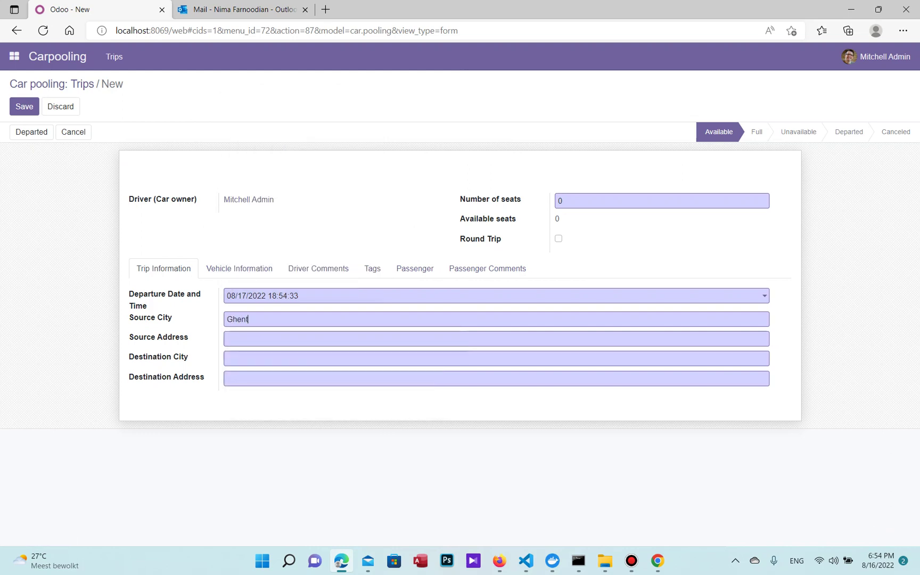
left_click(277, 339)
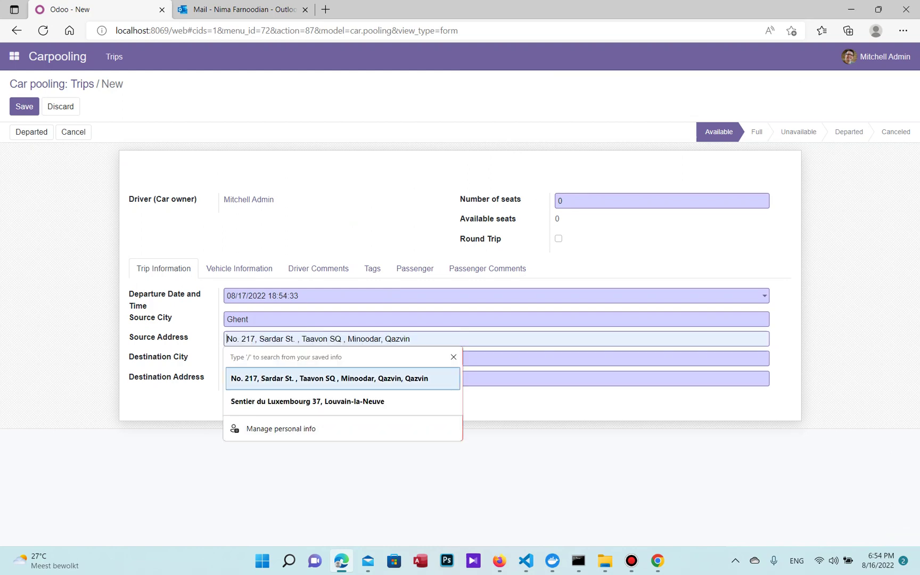
type("Cen")
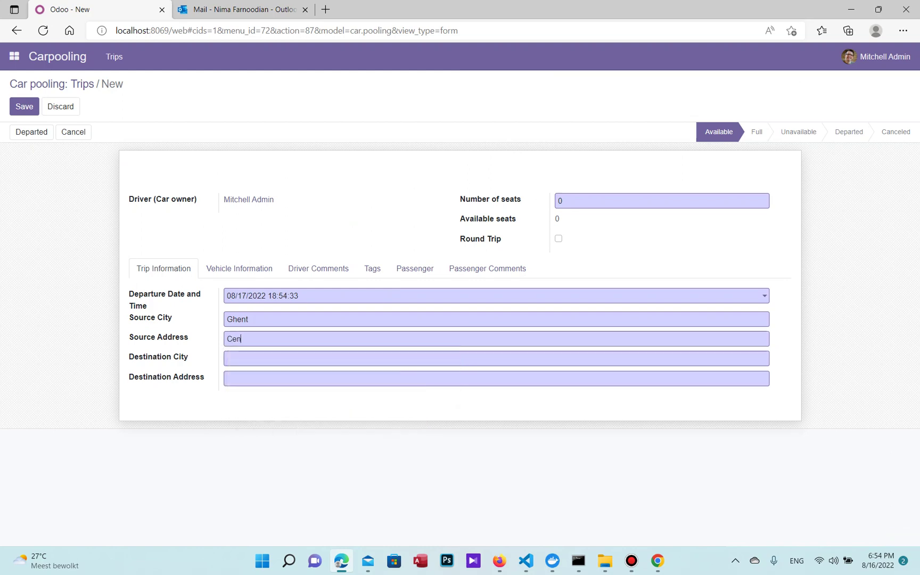
type("tral")
key("Tab")
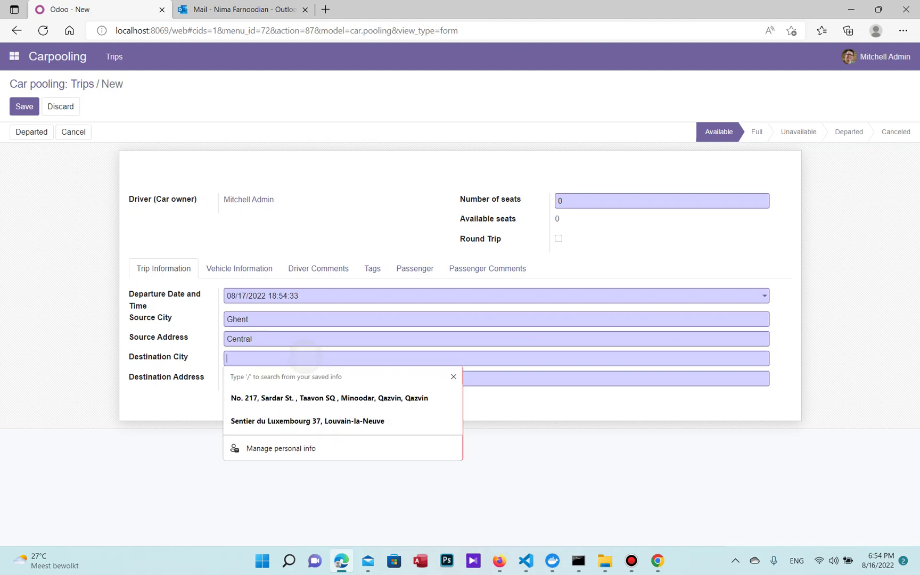
- Set the trip's destination city to Liege and its destination address to Central
type("An")
key("BackSpace")
key("BackSpace")
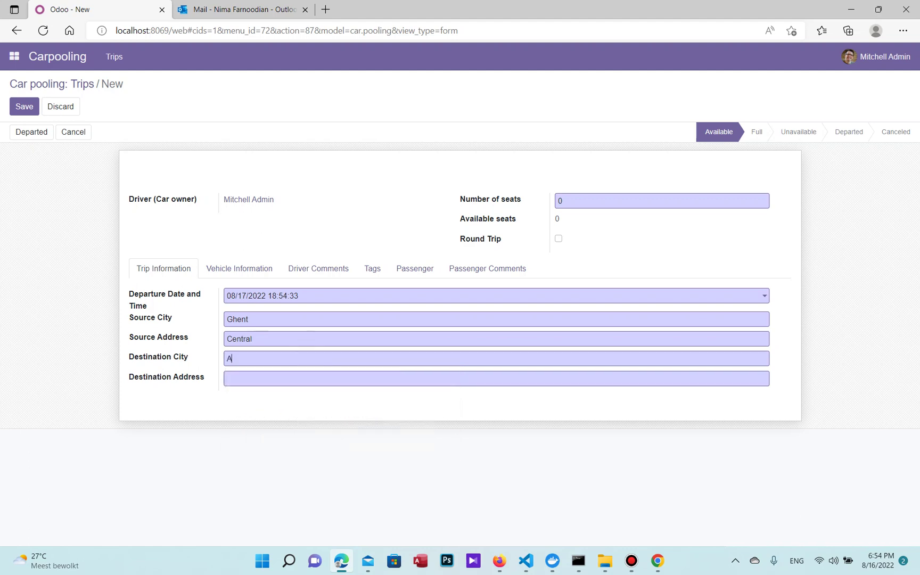
type("Liege")
left_click(282, 378)
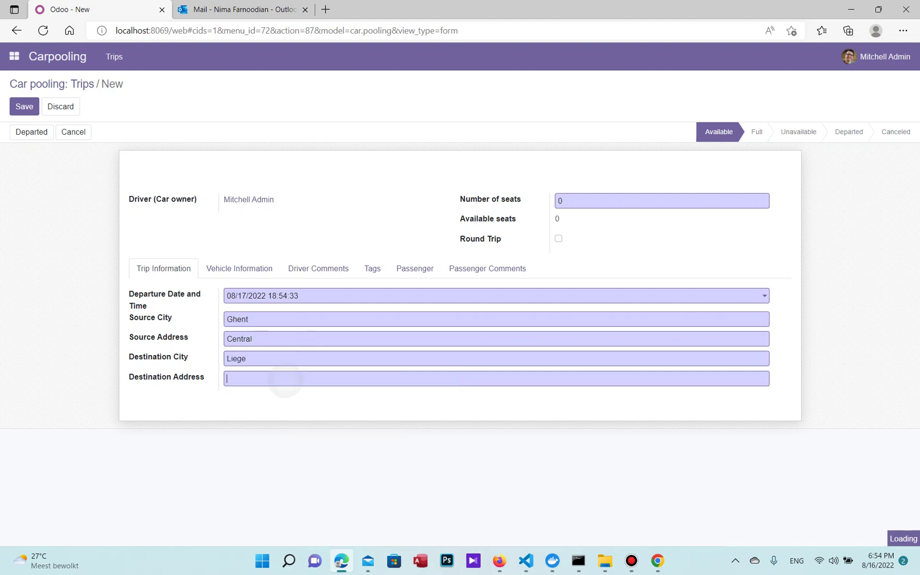
type("Central")
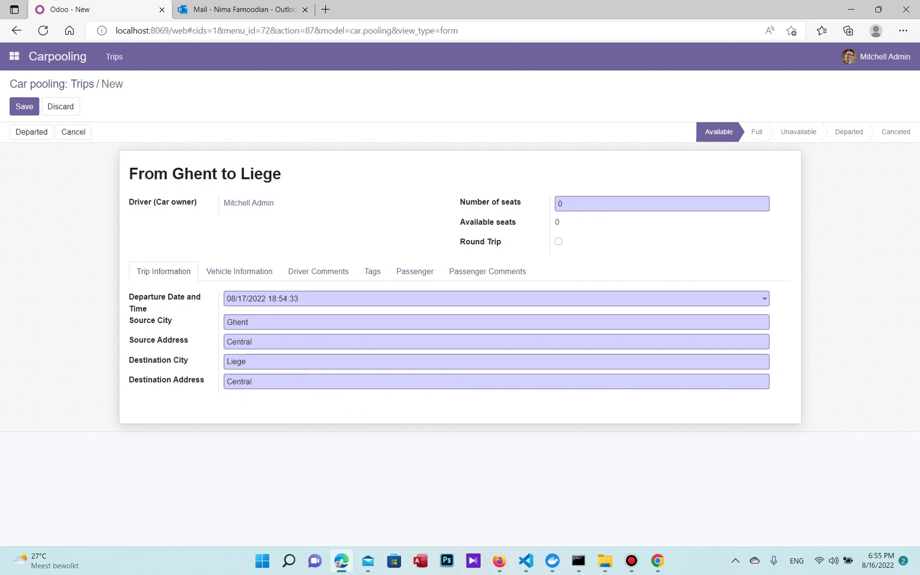
- Set the number of seats to 2 and mark the trip as a round trip
key("BackSpace")
type("2")
key("Tab")
key("space")
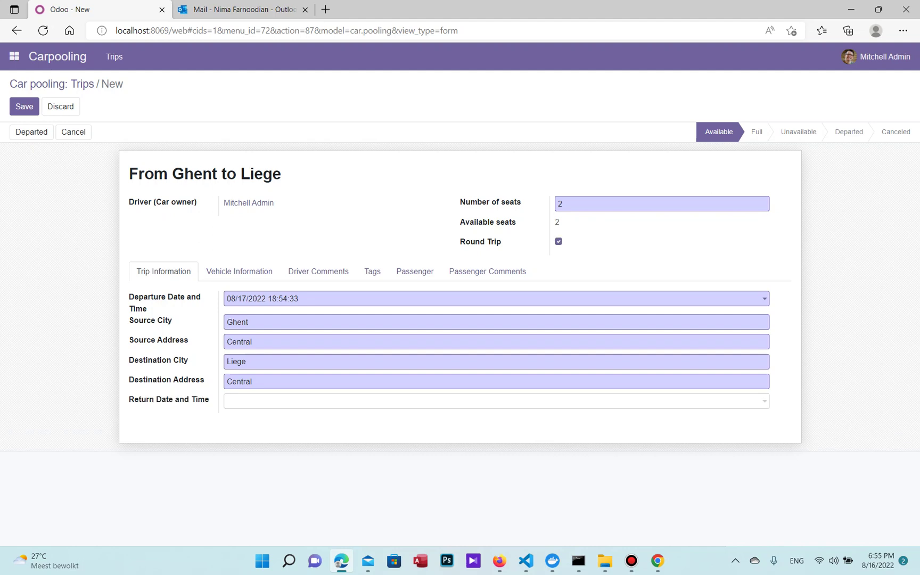
- Set the return date to August 17, 2022 and save the new trip
key("Tab")
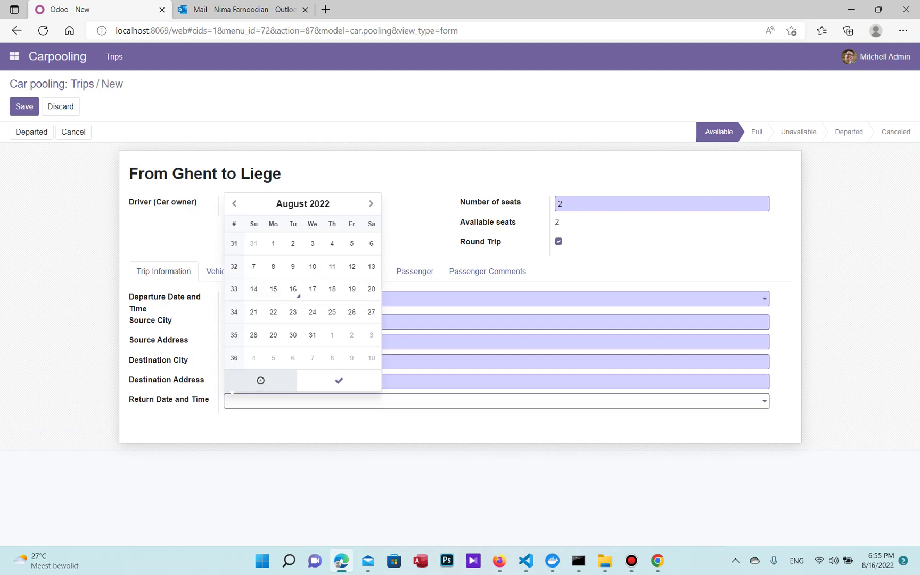
left_click(313, 289)
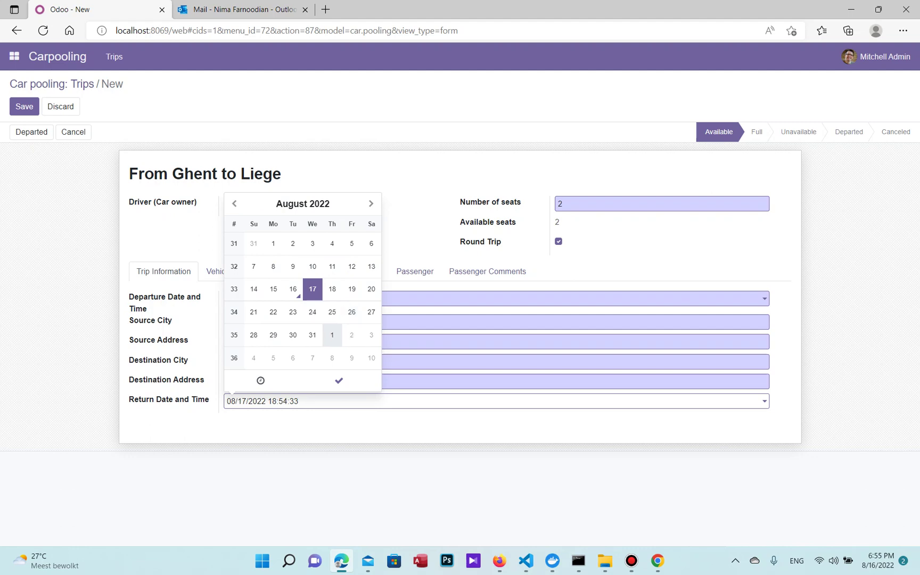
left_click(24, 106)
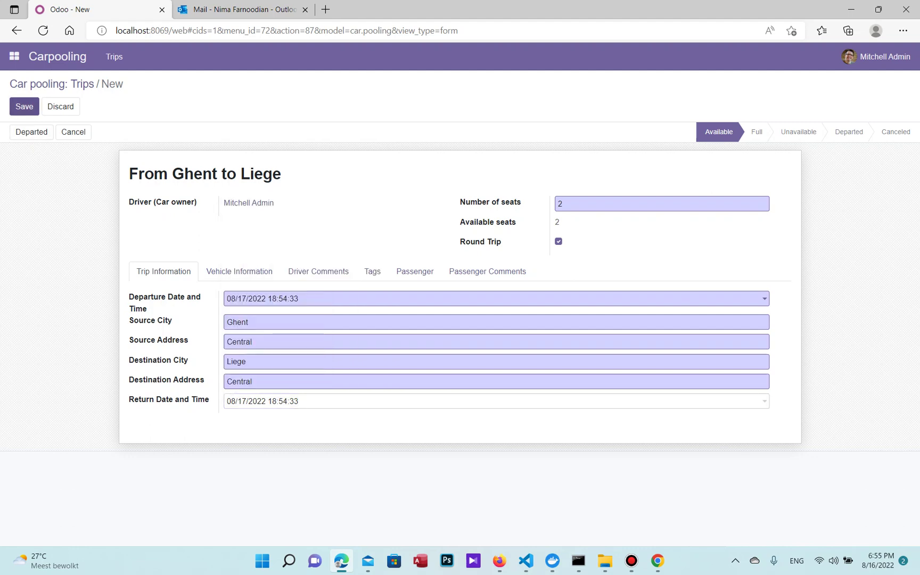
- Add the existing tags no-smoking and Friendly to the Ghent to Liege trip and save it
left_click(415, 271)
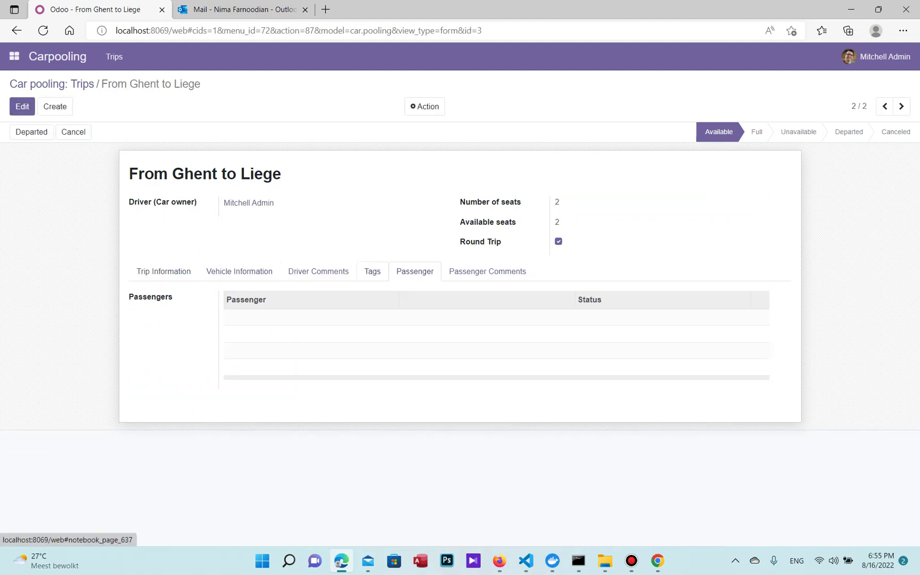
left_click(372, 271)
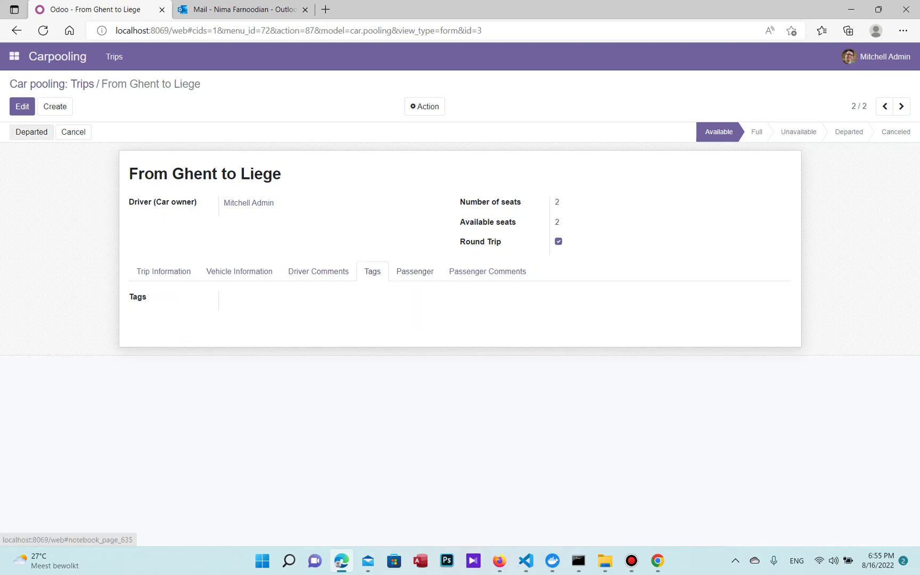
left_click(22, 106)
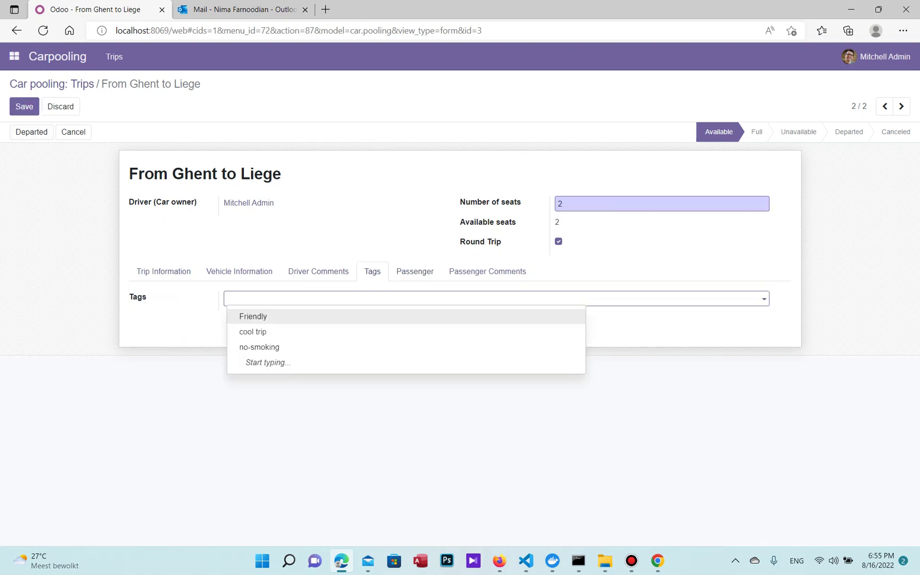
type("nos")
key("ctrl+a")
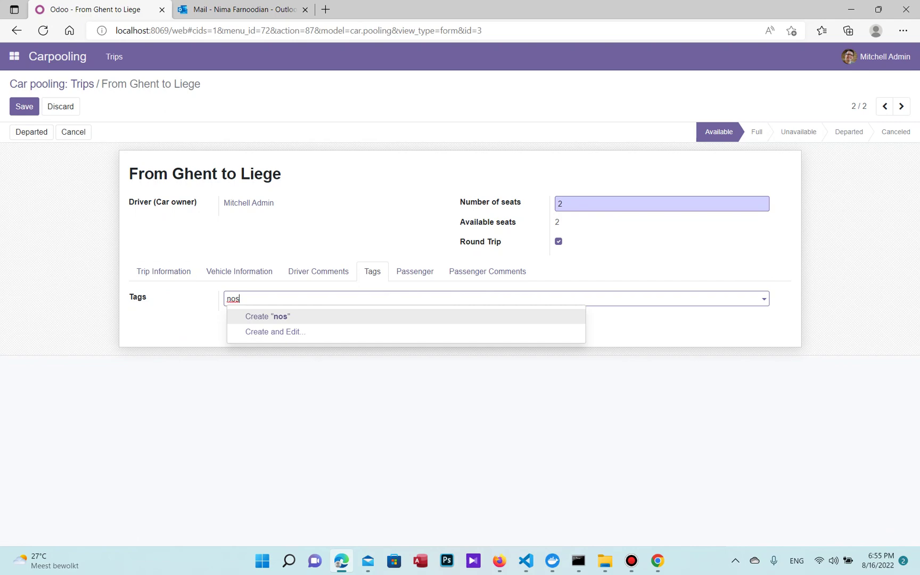
type("no")
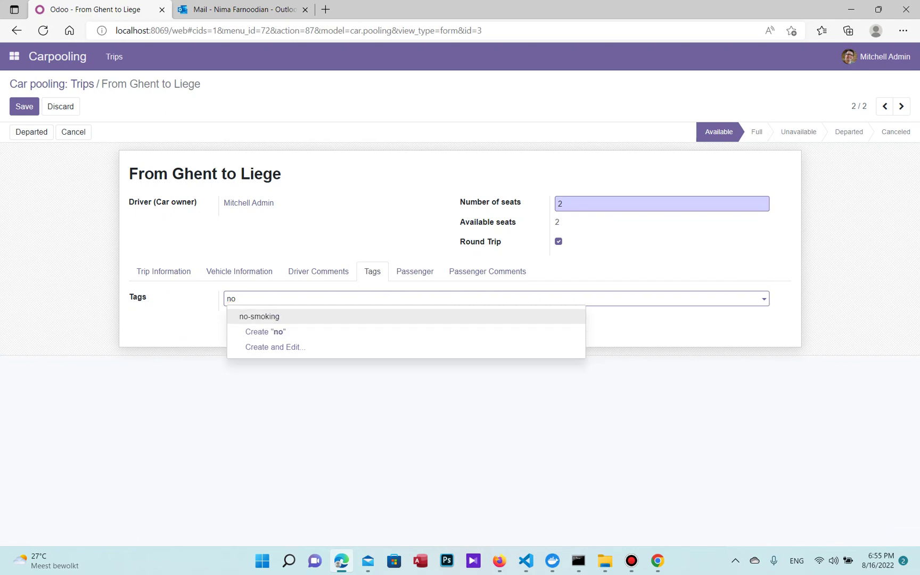
key("Return")
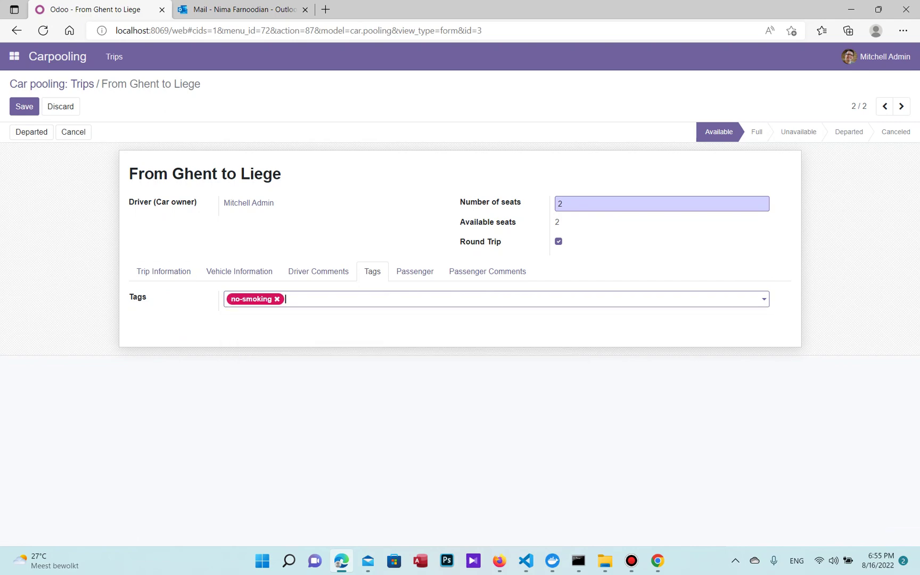
type("fr")
key("Return")
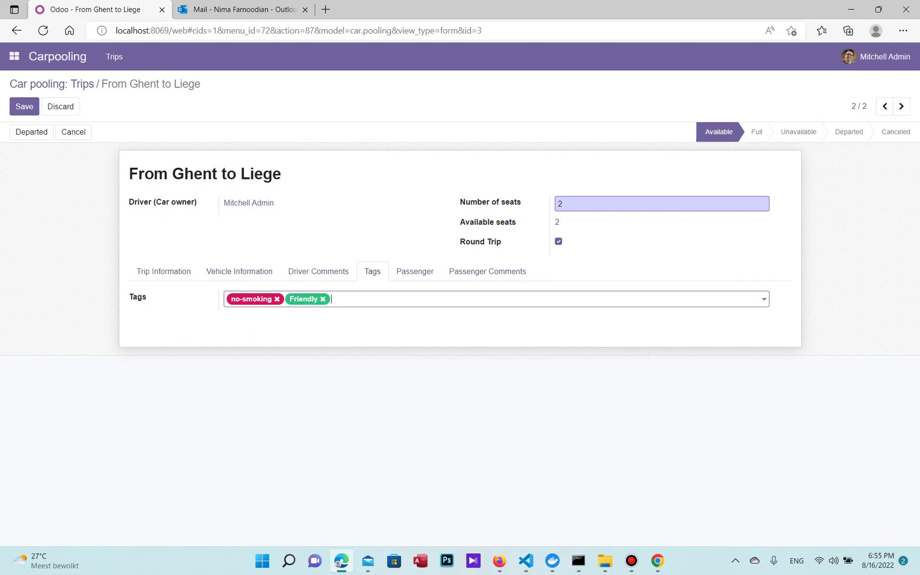
key("alt+s")
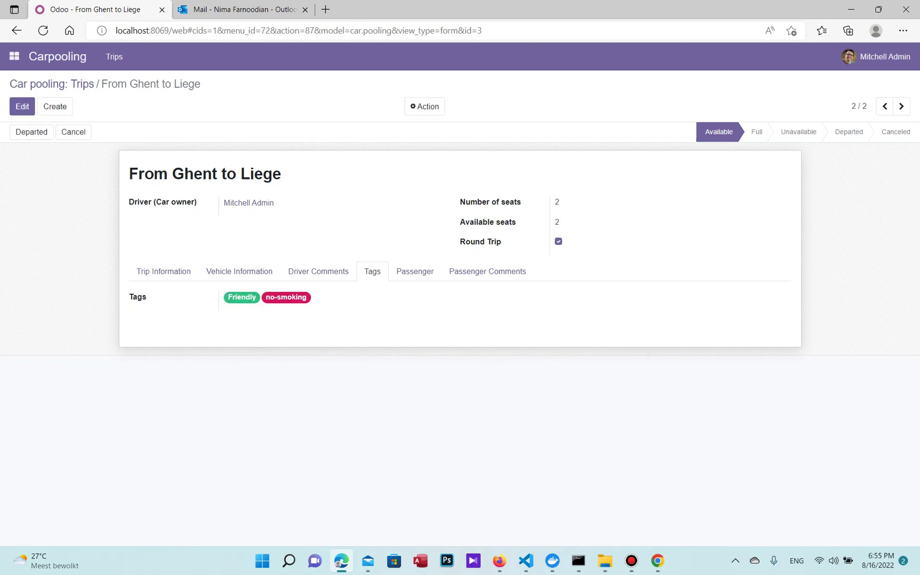
- Enter "No comments" as the driver comment, save the trip and return to the trips list
left_click(319, 271)
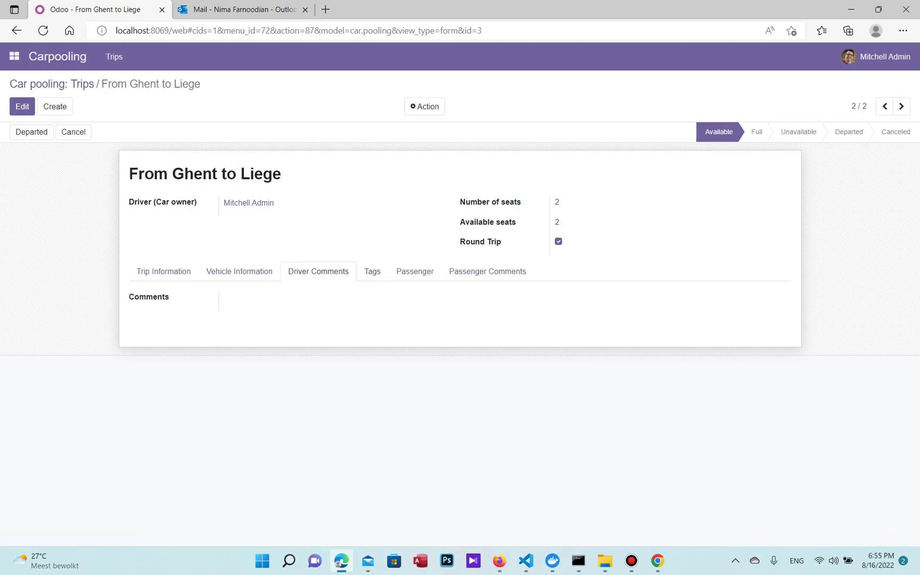
left_click(22, 106)
left_click(227, 298)
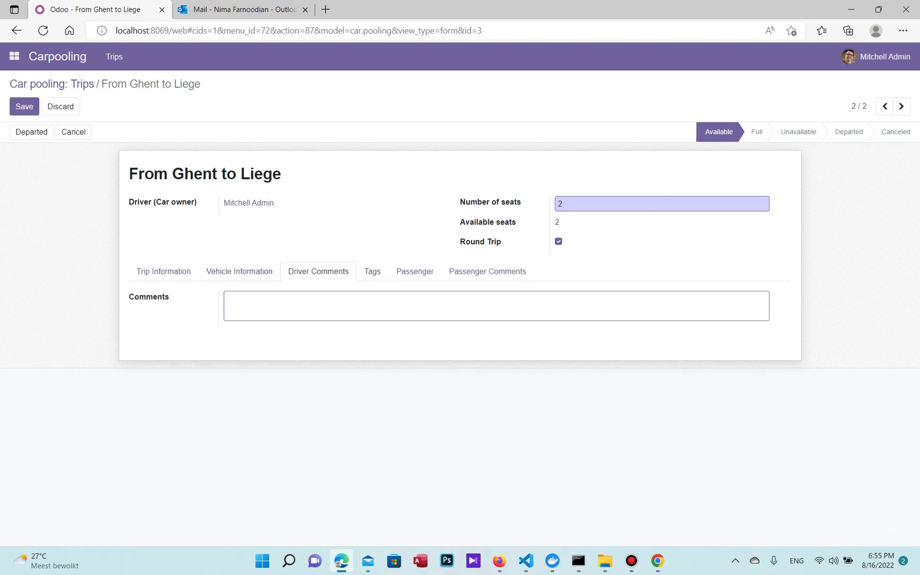
type("No comments")
left_click(24, 106)
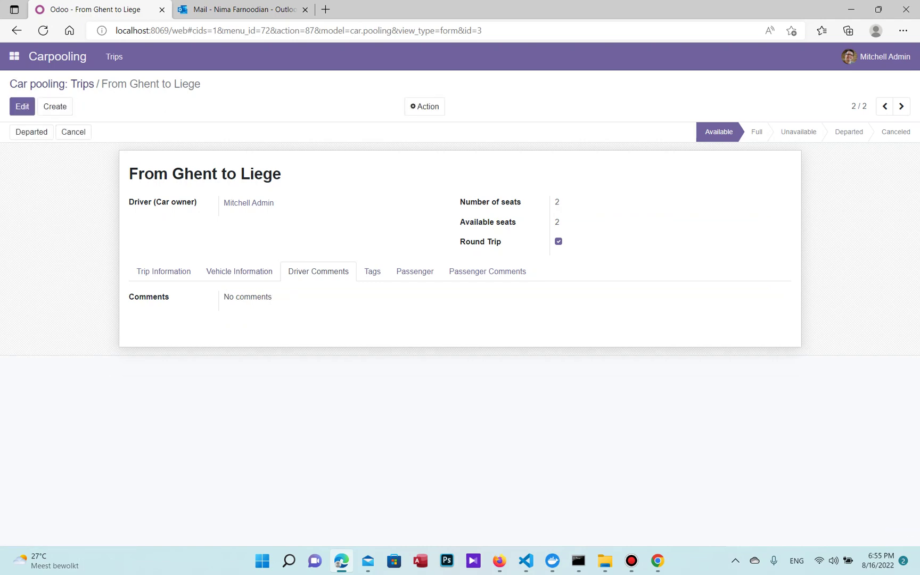
left_click(51, 84)
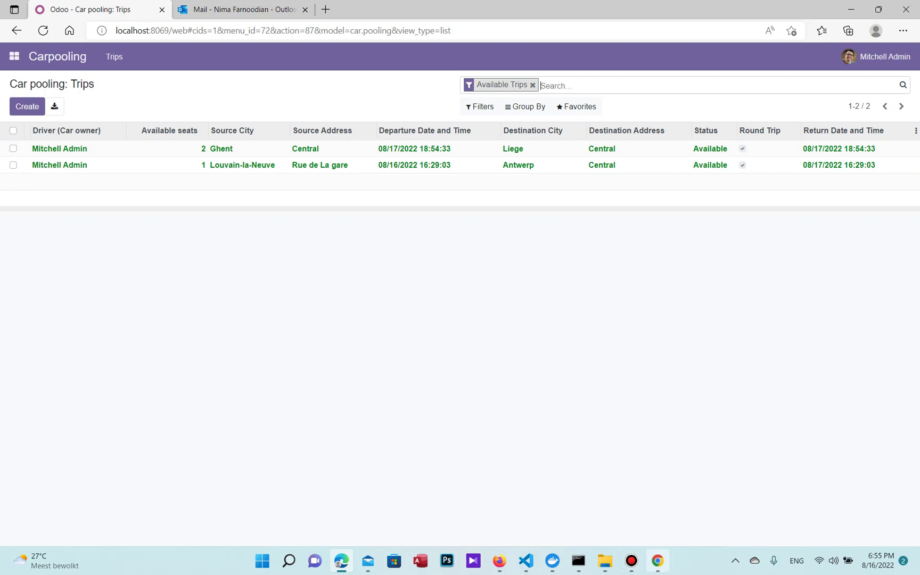
- Switch to the passenger's session in Chrome, reload the trips list and open the Ghent to Liege trip
left_click(658, 560)
key("F5")
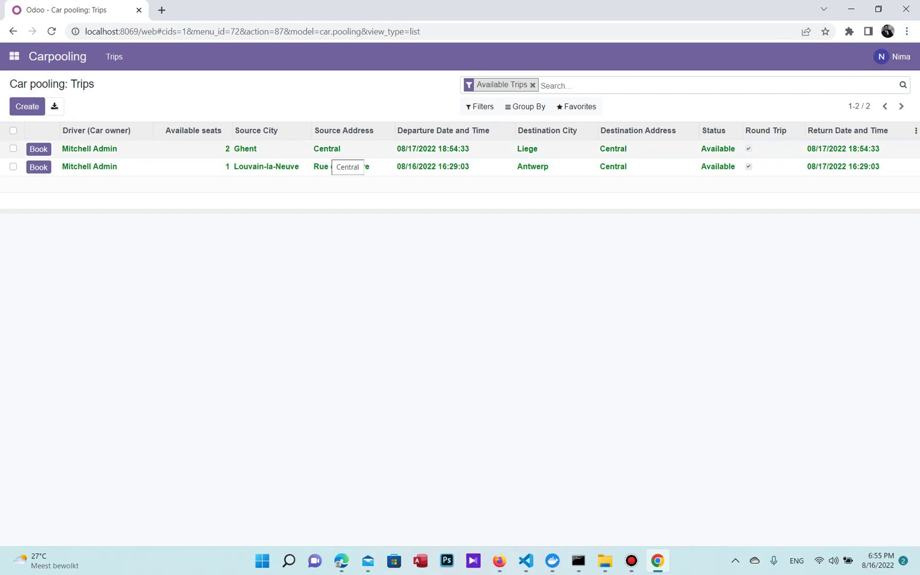
key("Down")
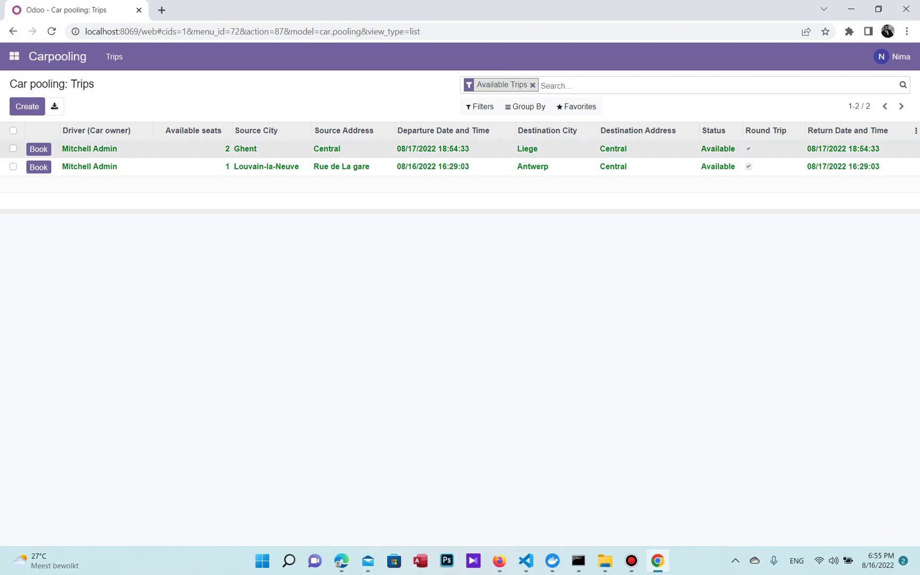
key("Return")
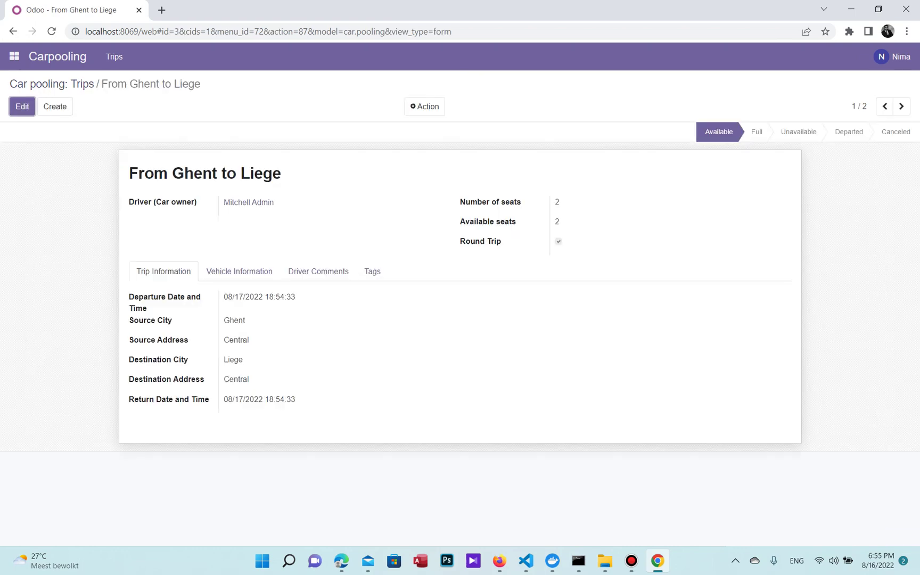
- Review the trip's vehicle information, driver comments, tags and trip information as the passenger
left_click(239, 270)
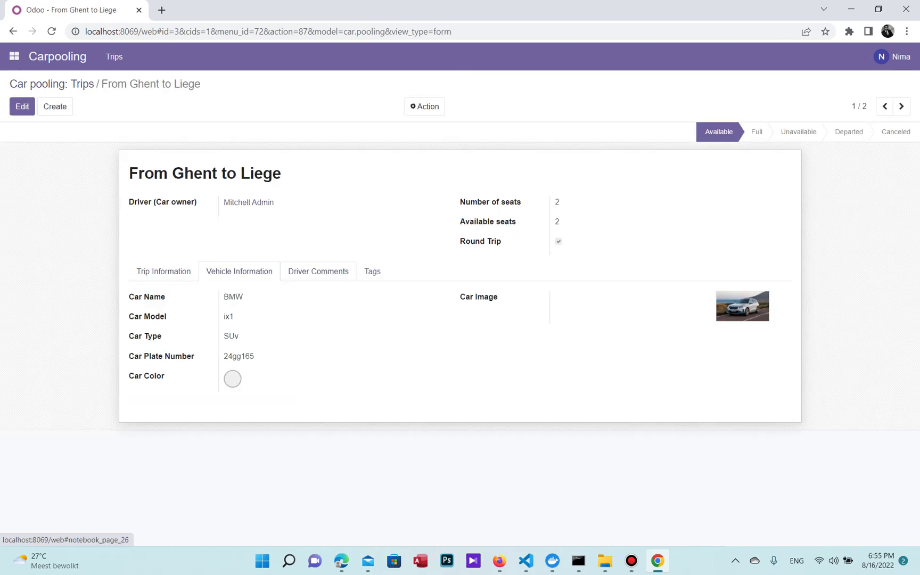
left_click(318, 271)
left_click(372, 271)
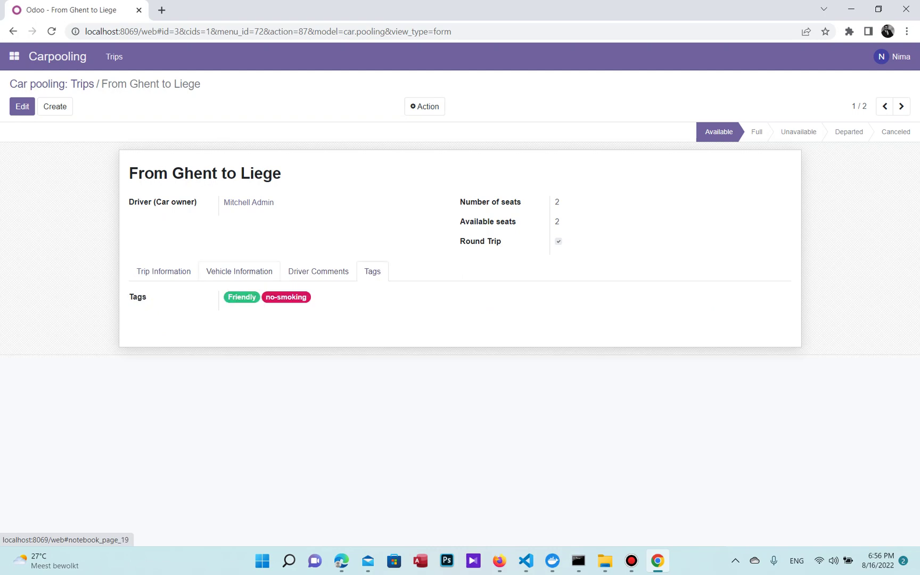
left_click(164, 271)
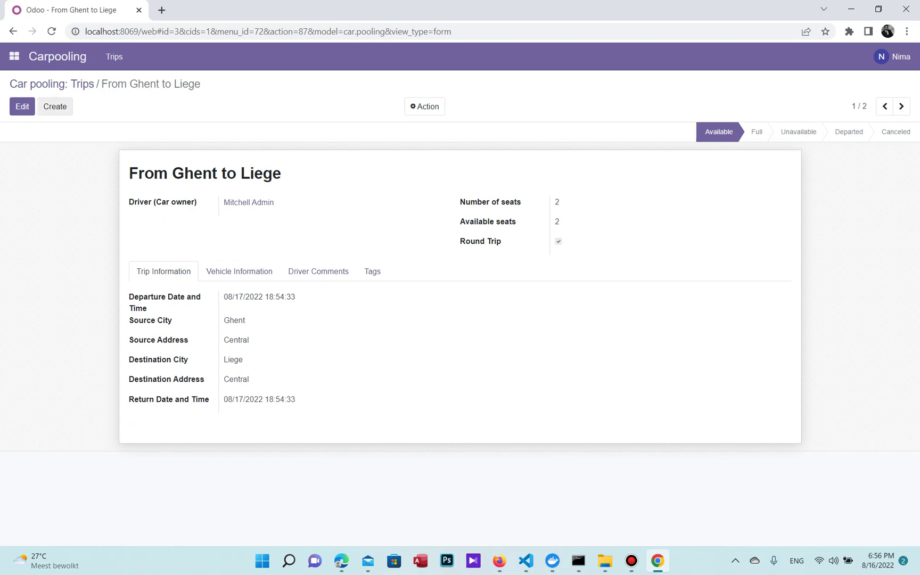
- Return to the trips list and book the Ghent to Liege trip as the passenger
left_click(52, 84)
left_click(39, 149)
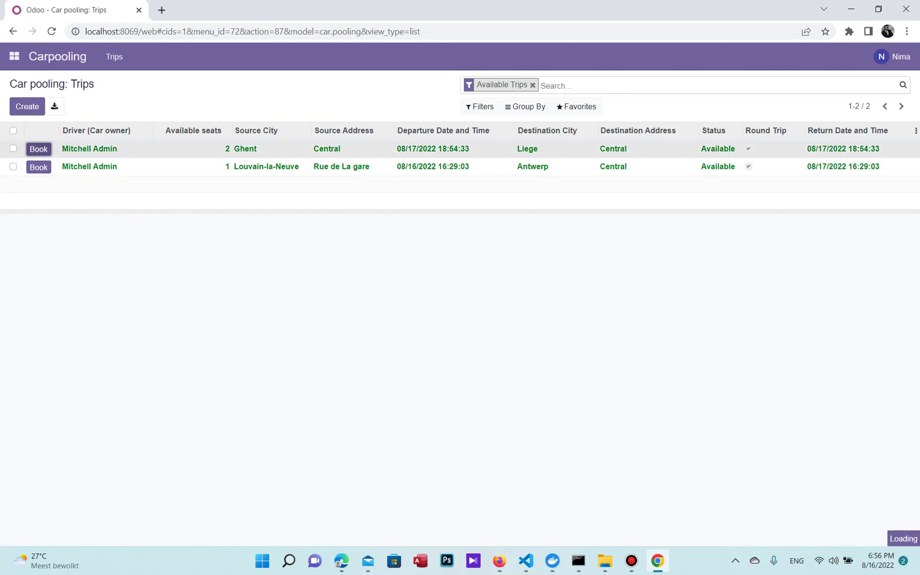
- Switch to the driver's session in Edge, open the Ghent to Liege trip and accept the passenger's booking request
key("alt+Tab")
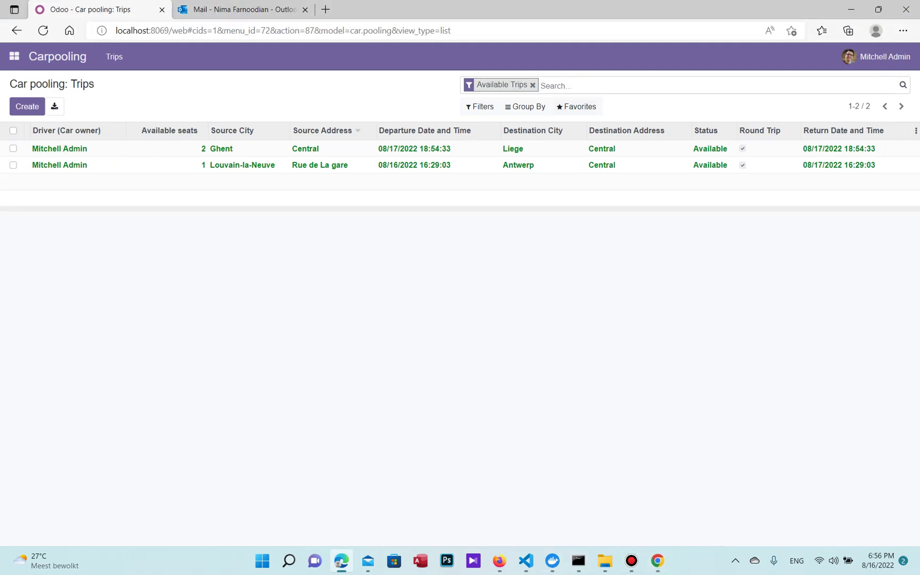
left_click(53, 148)
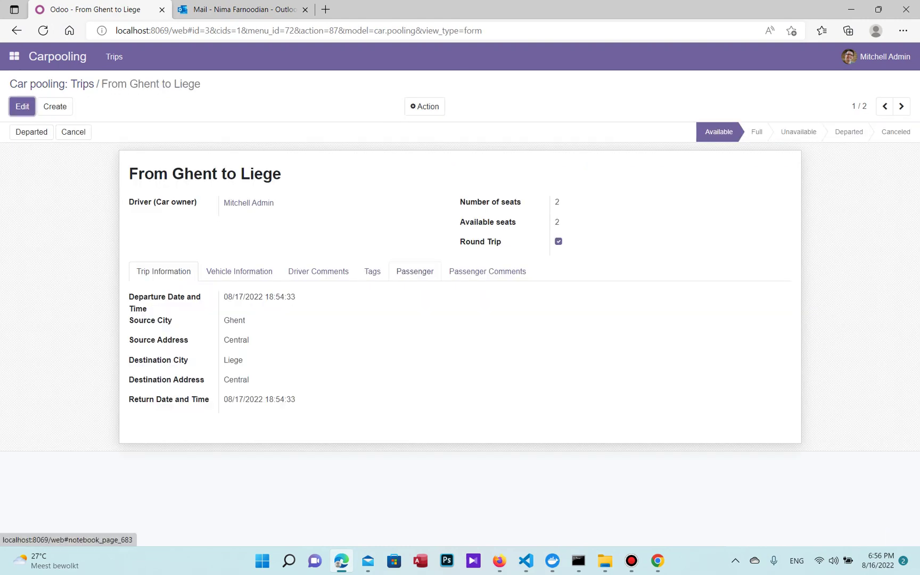
left_click(415, 271)
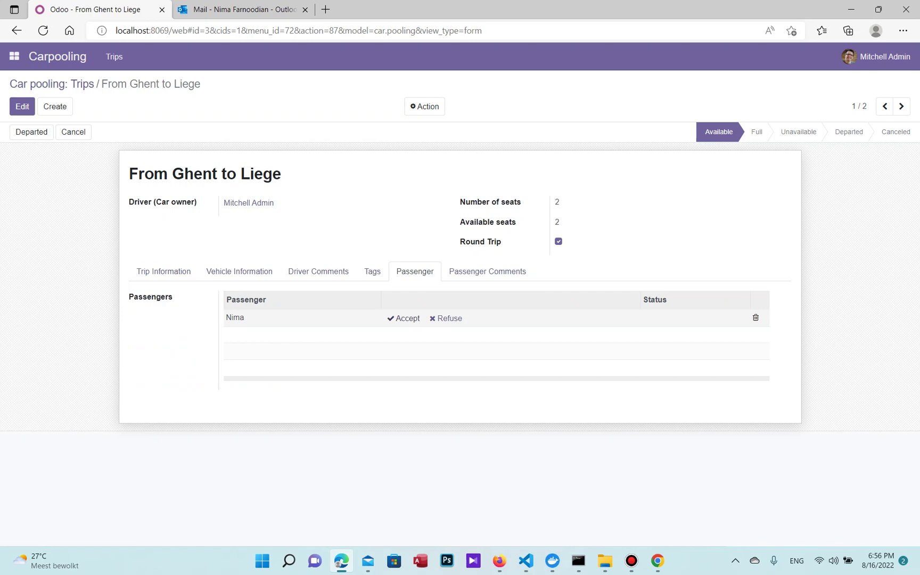
left_click(404, 318)
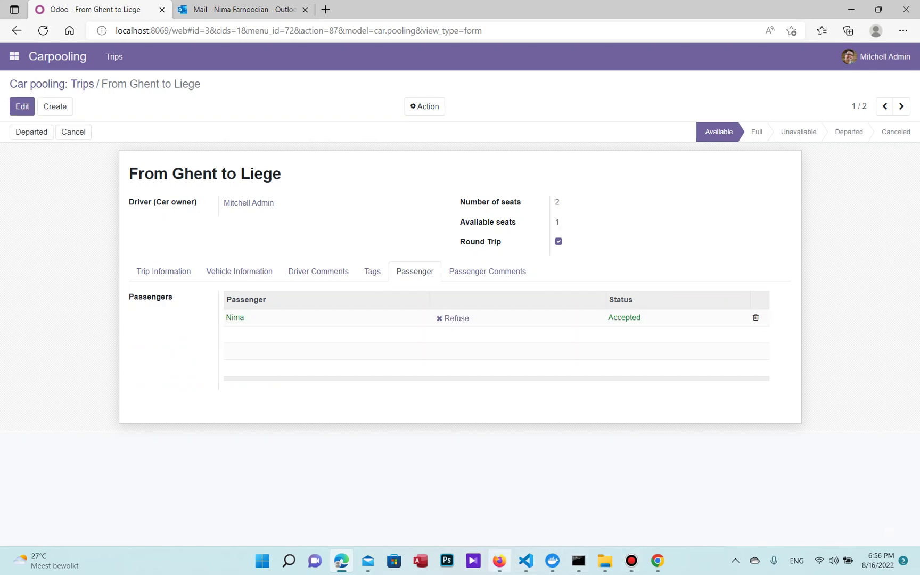
- Switch to the demo user's session in Firefox and view the passenger's booked trips on their user record in Settings
left_click(499, 561)
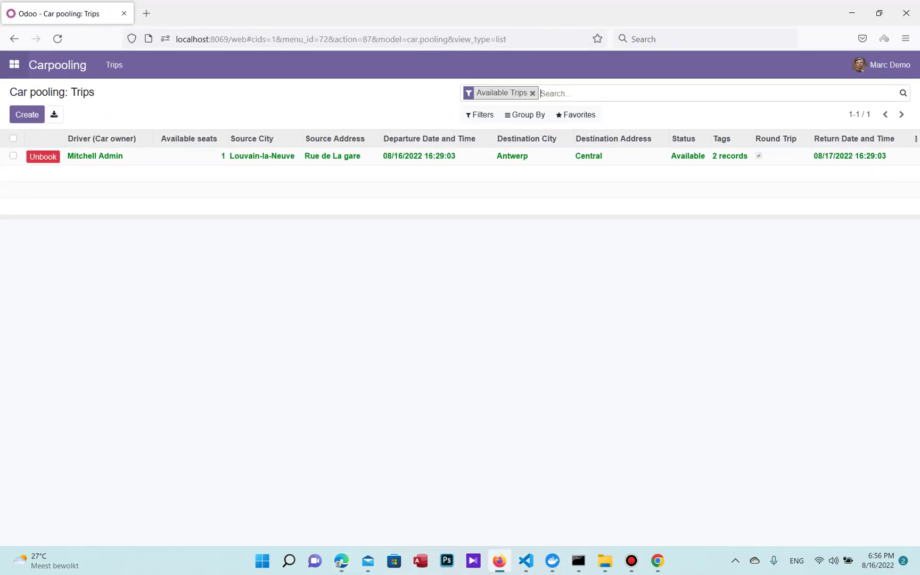
left_click(14, 65)
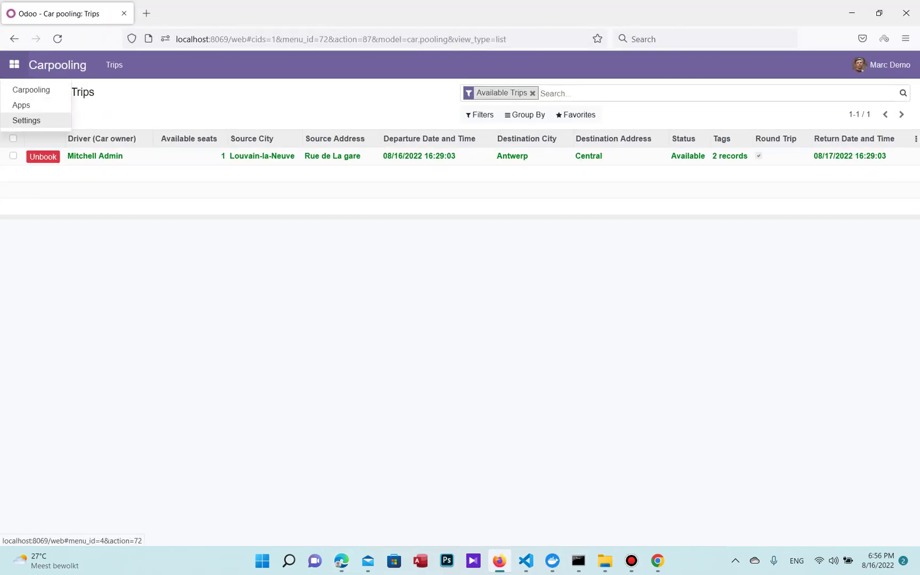
left_click(26, 120)
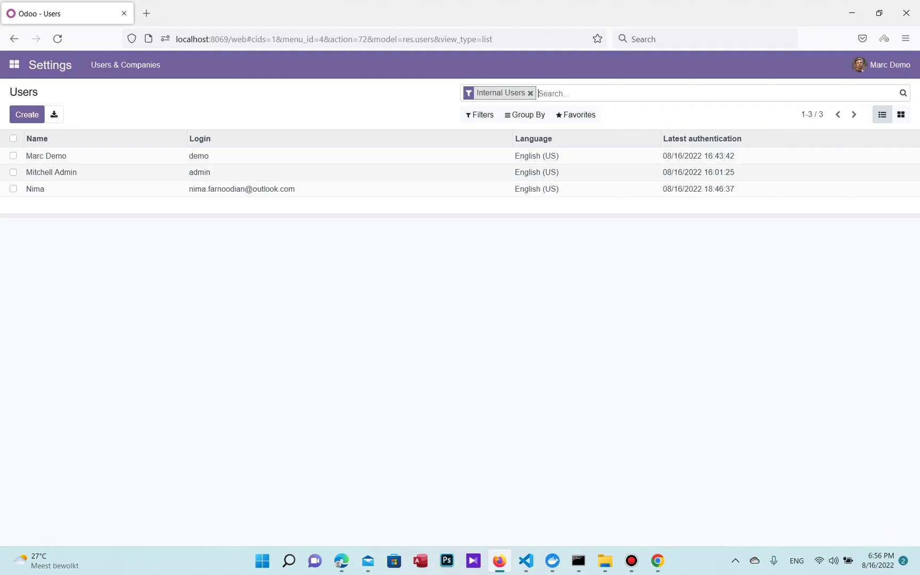
left_click(48, 188)
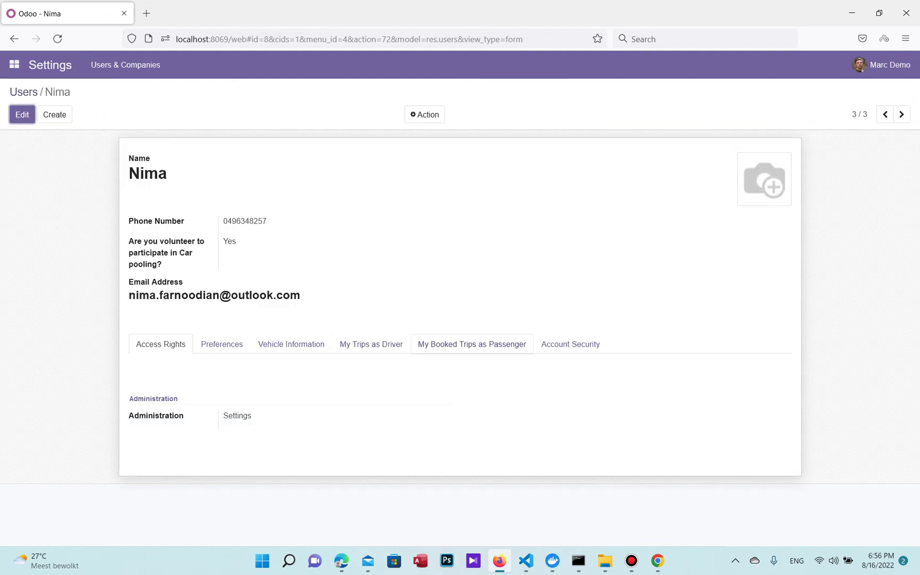
left_click(472, 343)
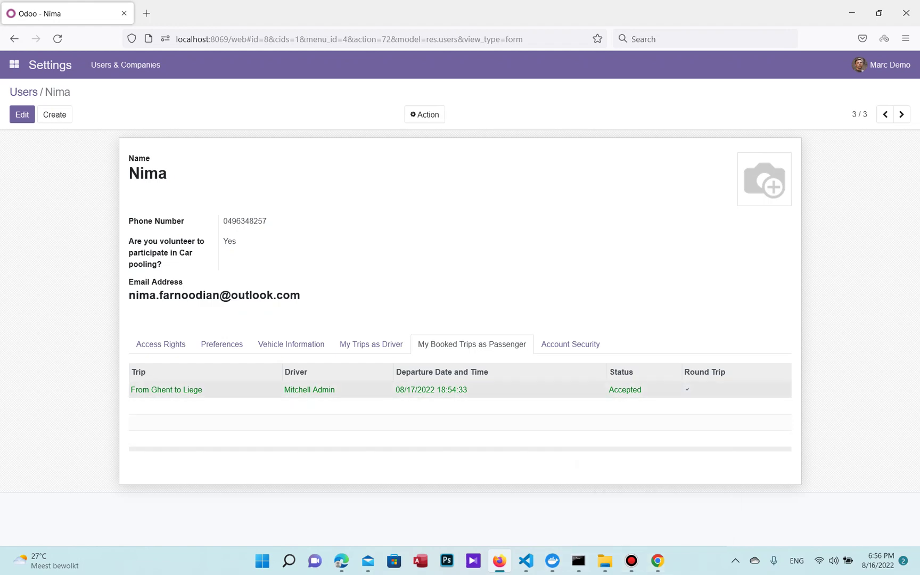
- Examine the Ghent to Liege booking and its linked trip record, and return to the passenger's user record
left_click(432, 389)
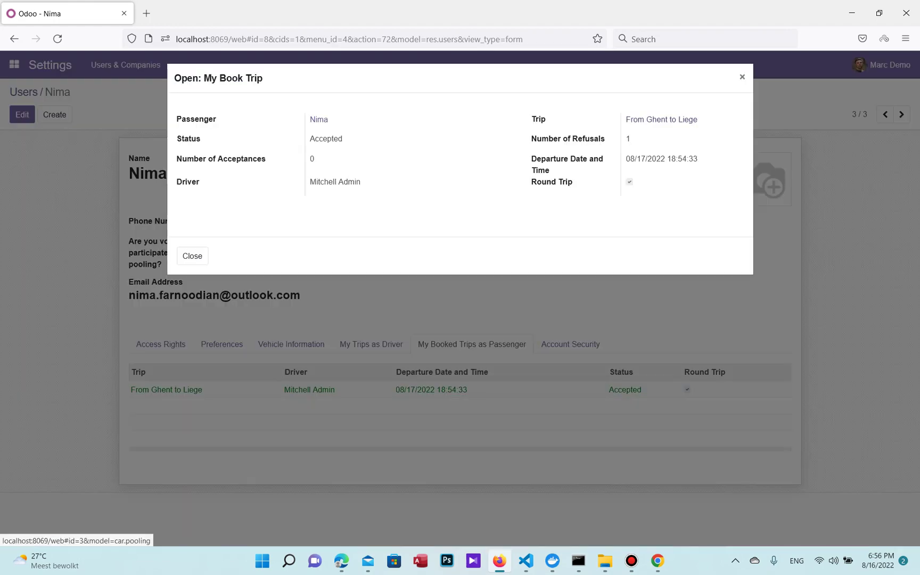
left_click(661, 119)
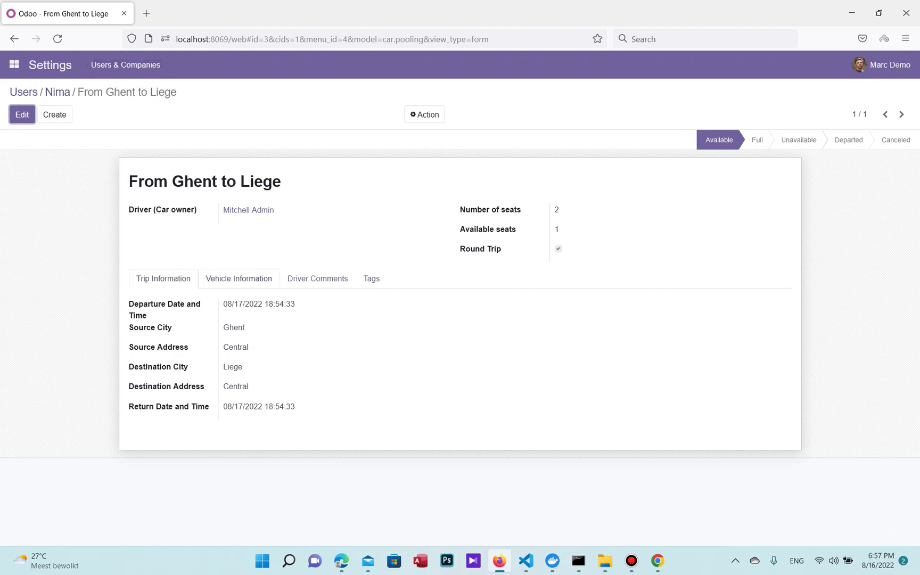
left_click(13, 38)
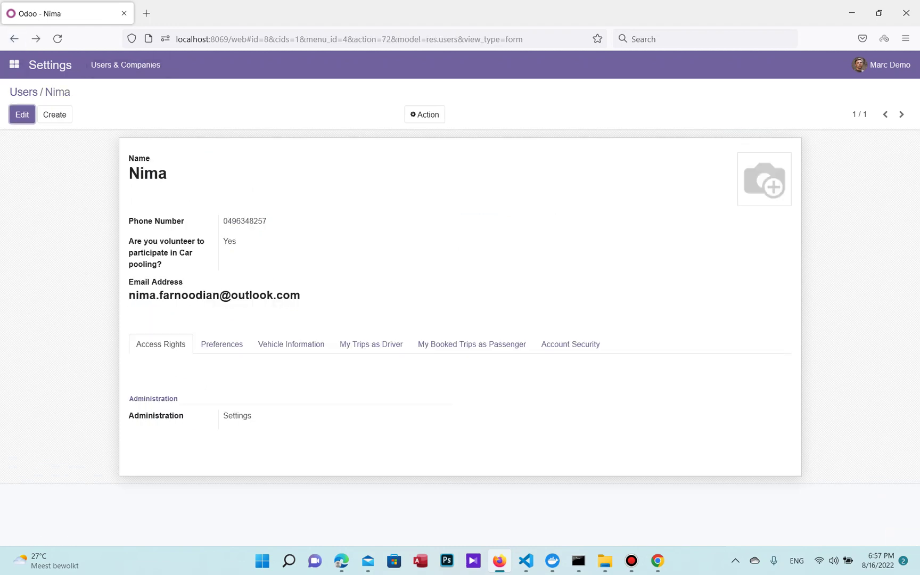
- Switch to the passenger's session in Chrome and open the passenger comments of the Ghent to Liege trip
key("alt+Tab")
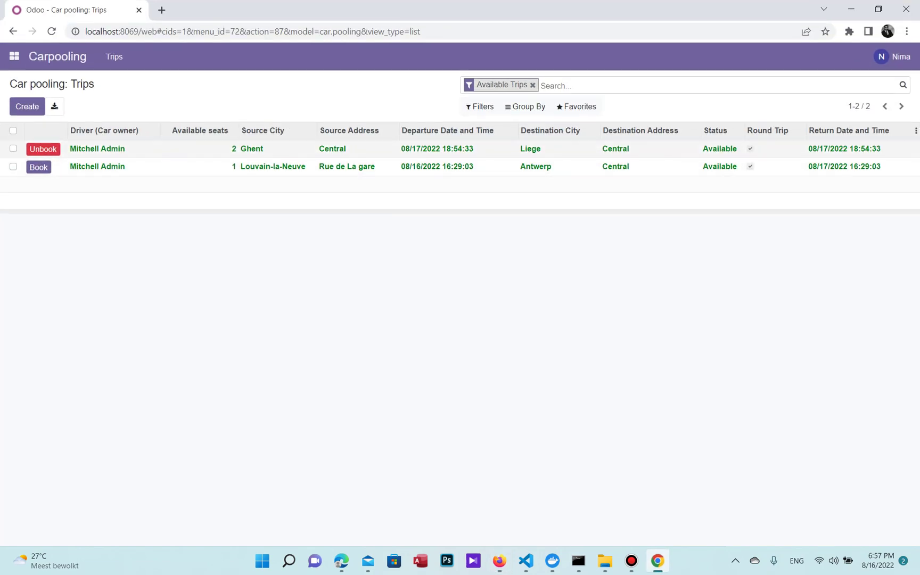
left_click(436, 149)
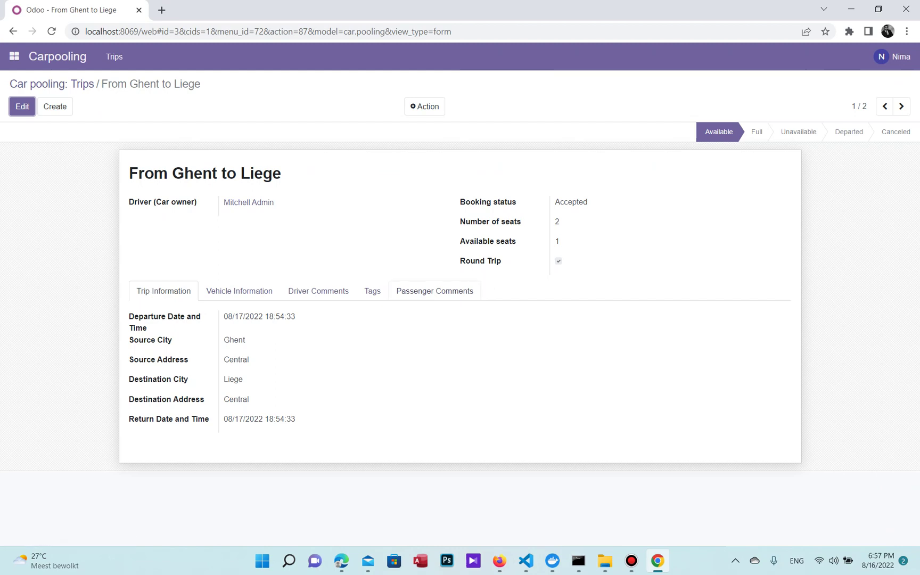
left_click(434, 291)
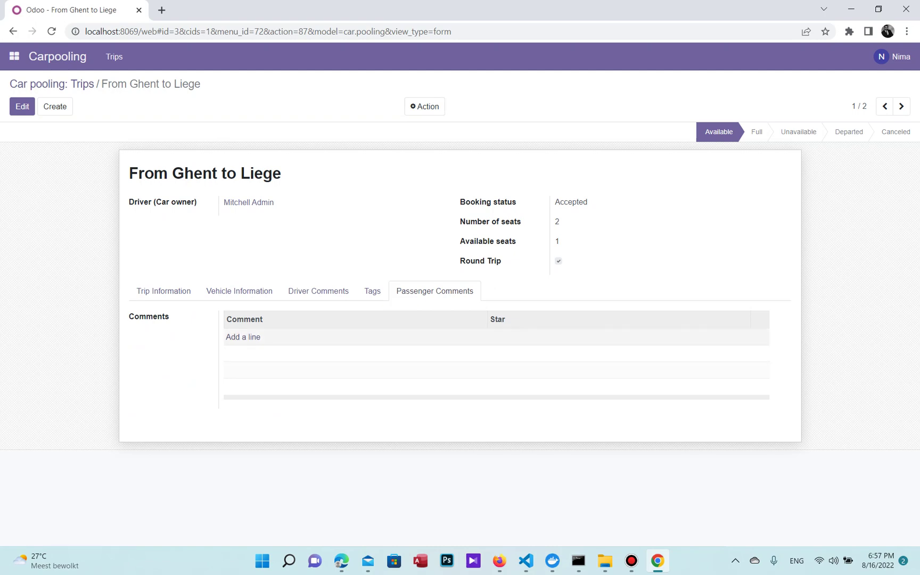
- Add the passenger comment "It will be a good trip" with a four-star rating, save the trip and return to the trips list
left_click(243, 337)
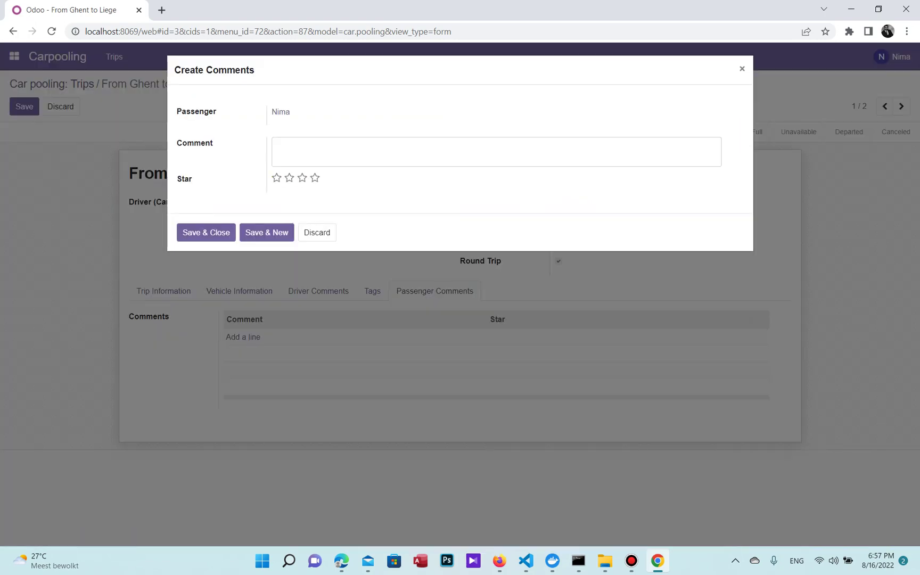
type("It")
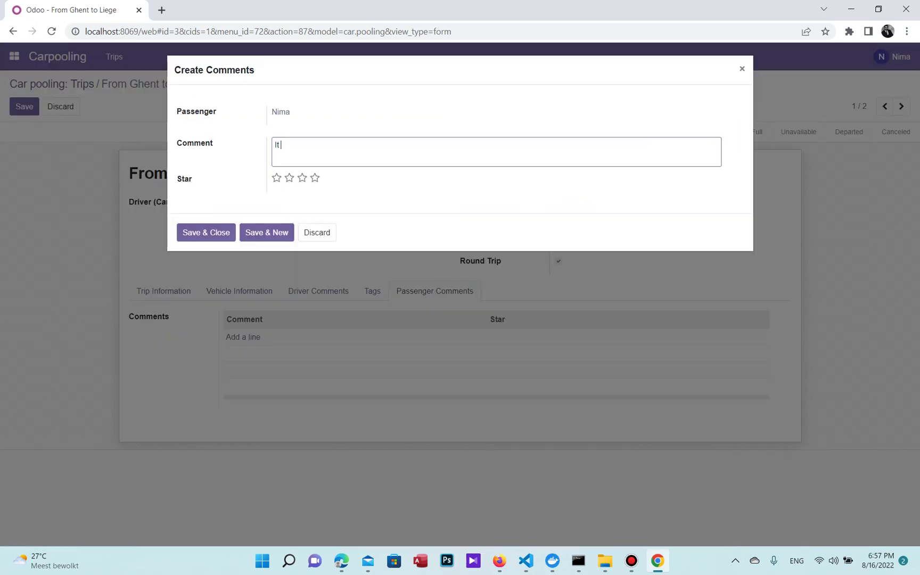
type(" will be a good trip")
left_click(315, 178)
left_click(206, 232)
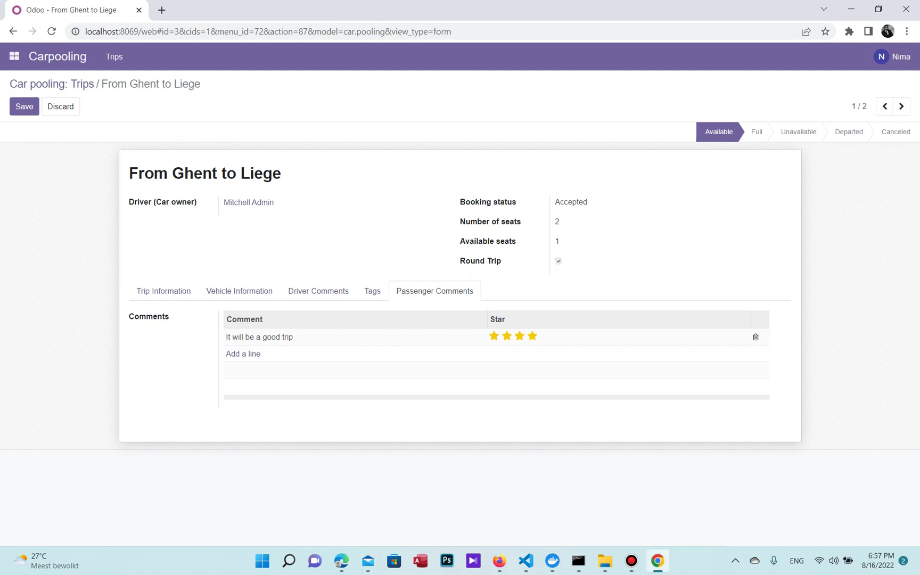
key("alt+s")
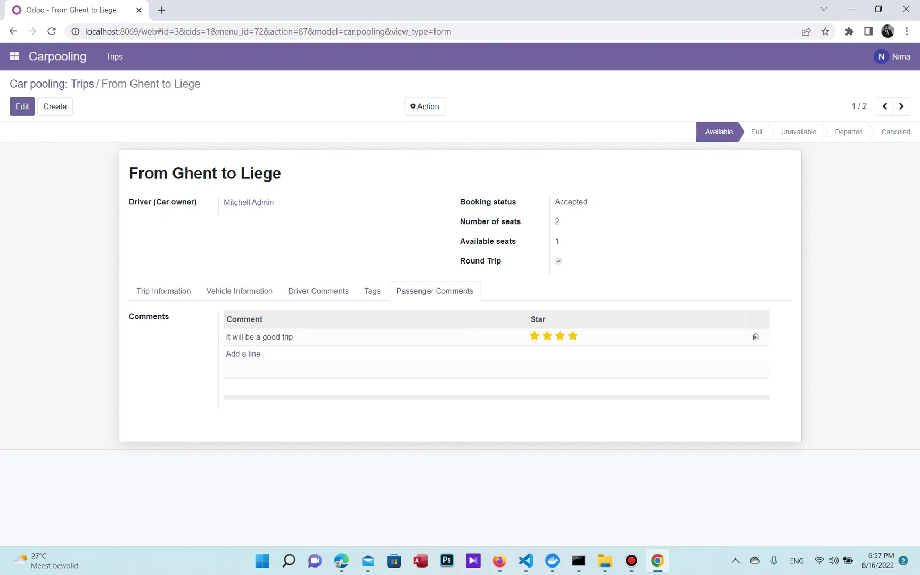
left_click(54, 84)
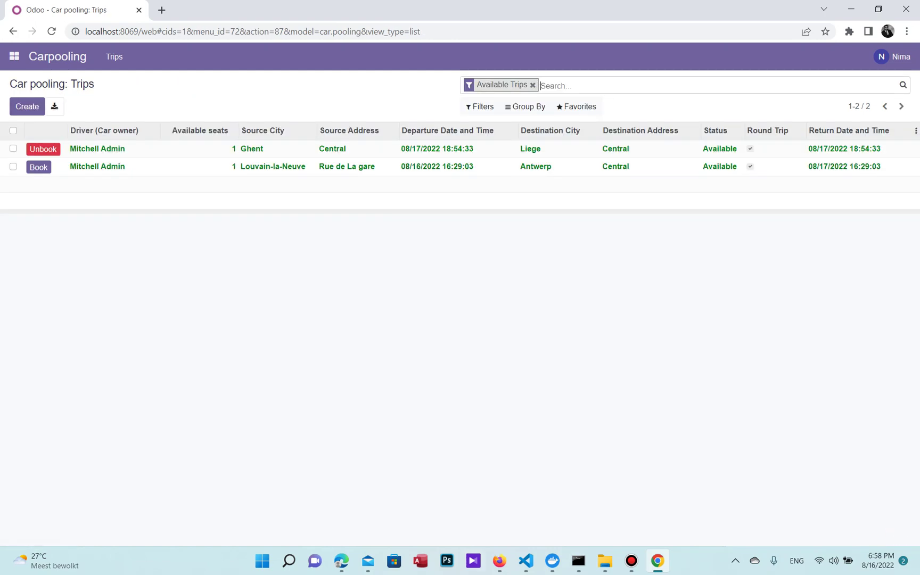
- Switch to the demo user's session in Firefox, open the Carpooling trips and book the Ghent to Liege trip
left_click(499, 561)
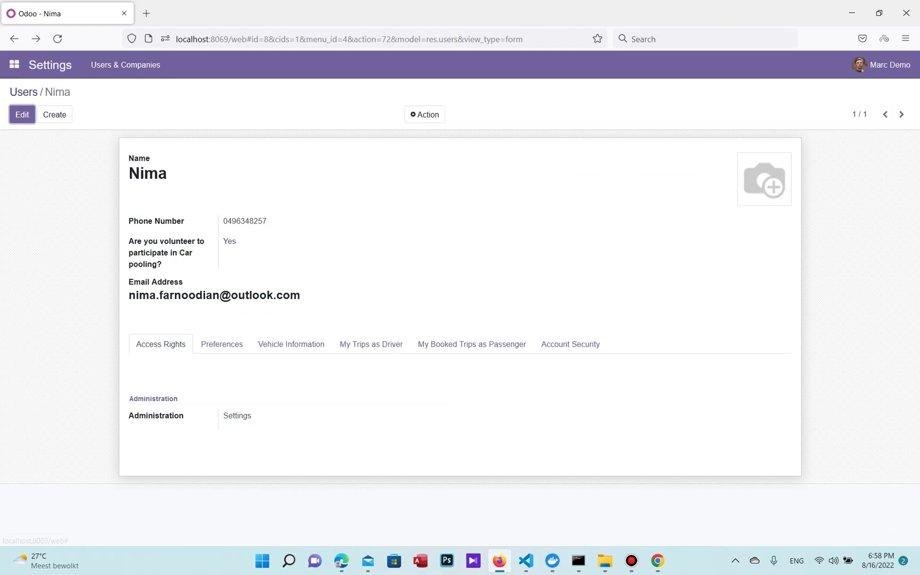
left_click(23, 91)
left_click(14, 64)
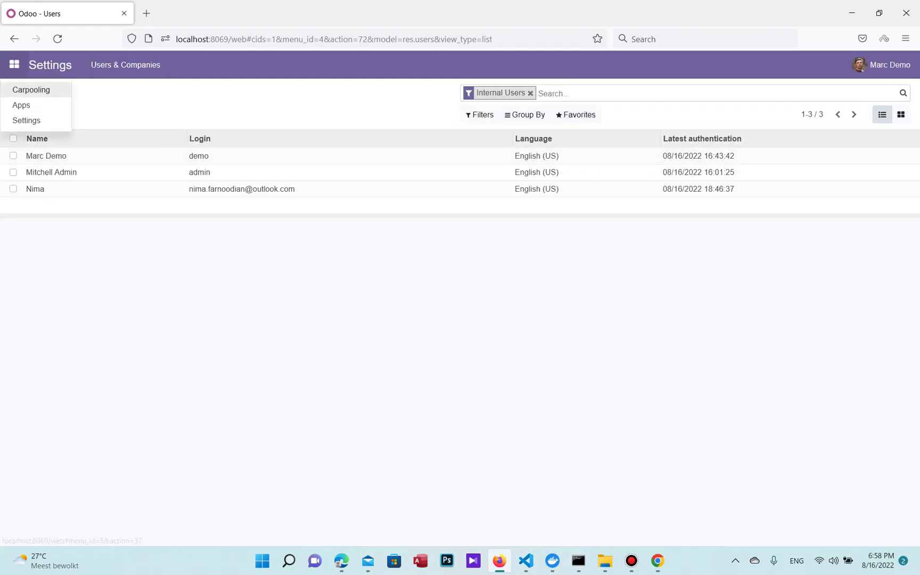
left_click(31, 90)
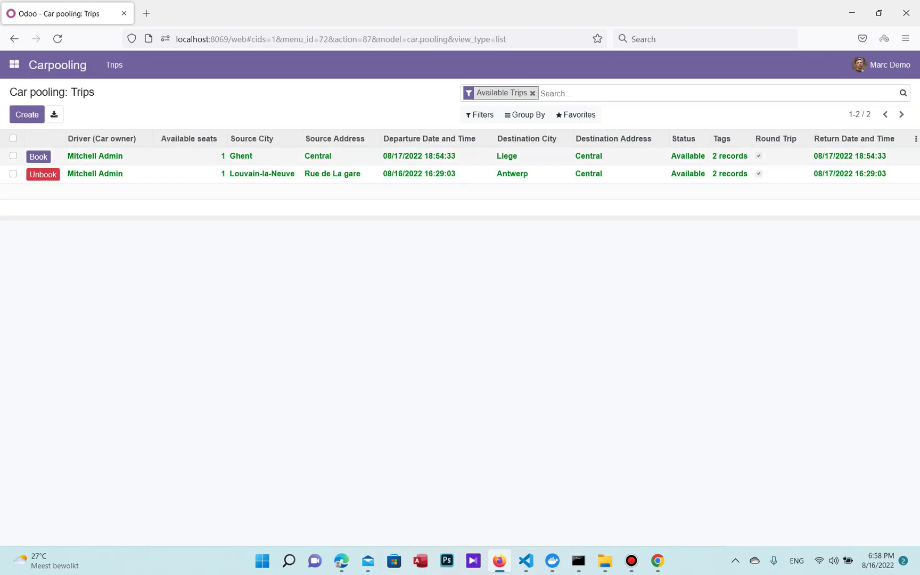
left_click(39, 157)
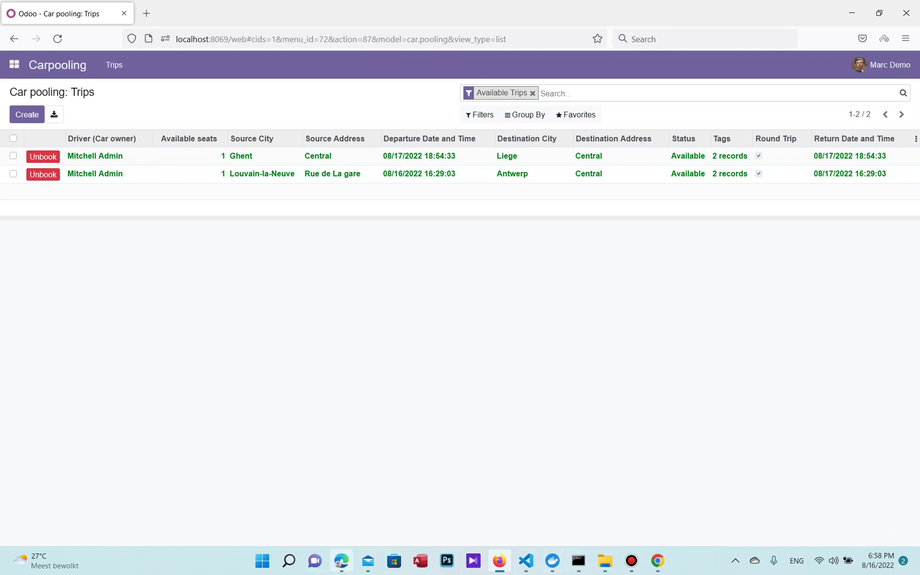
- Switch to the driver's session in Edge, reload the Ghent to Liege trip and accept the second passenger's booking request
left_click(341, 560)
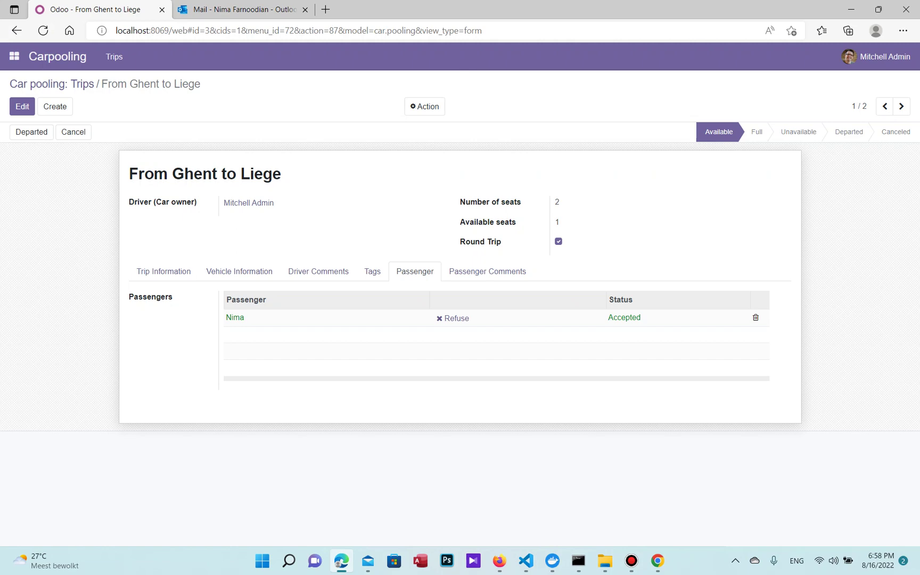
left_click(43, 30)
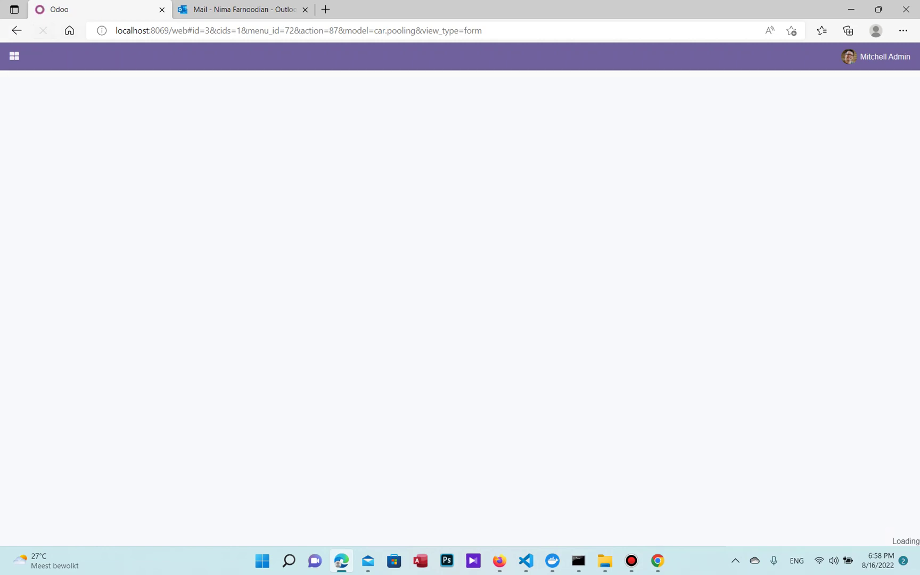
left_click(415, 271)
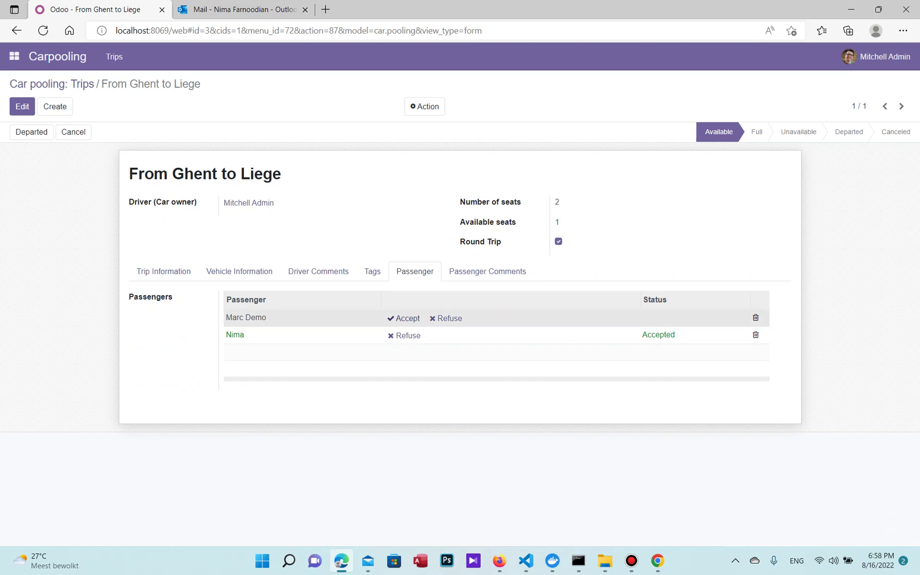
left_click(403, 318)
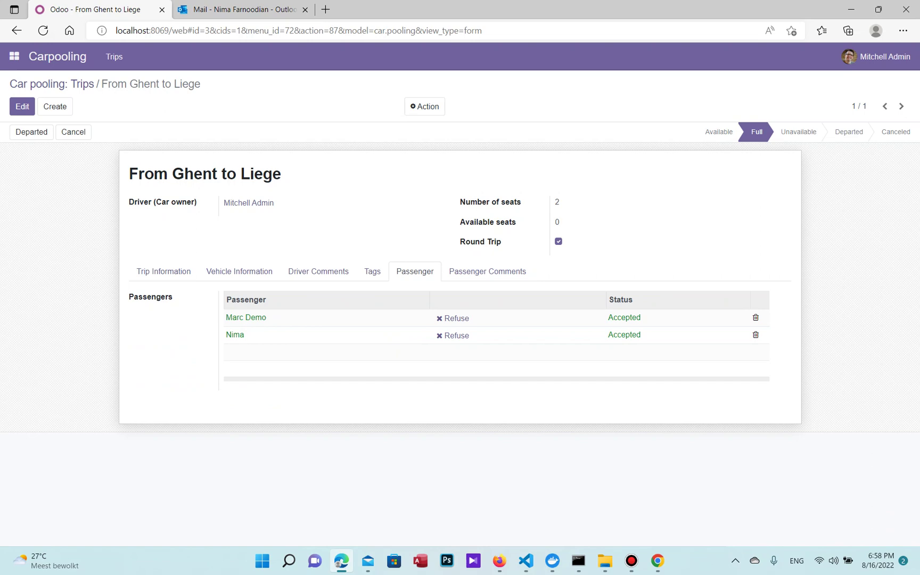
- Review the driver's own trips on their user record in Settings, including the details of the Antwerp to Ghent trip
left_click(14, 55)
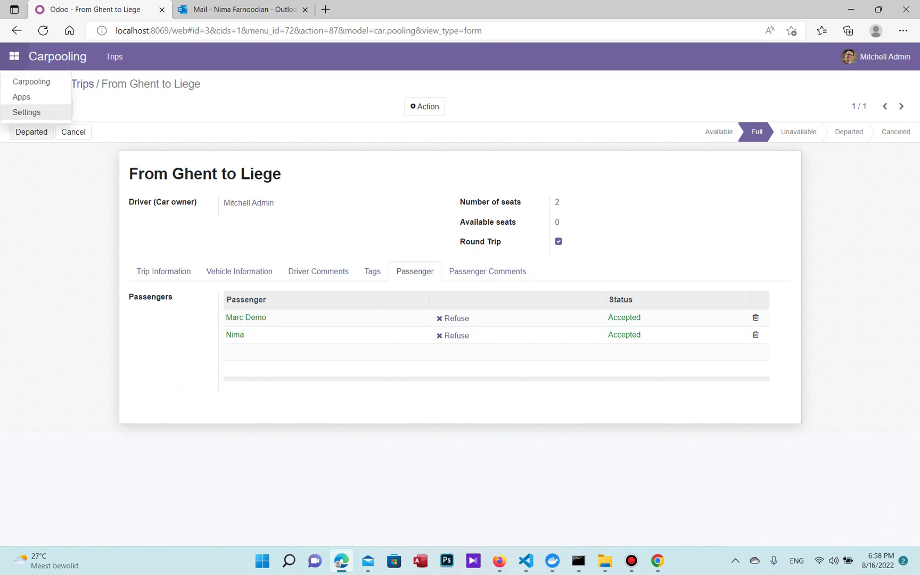
left_click(26, 112)
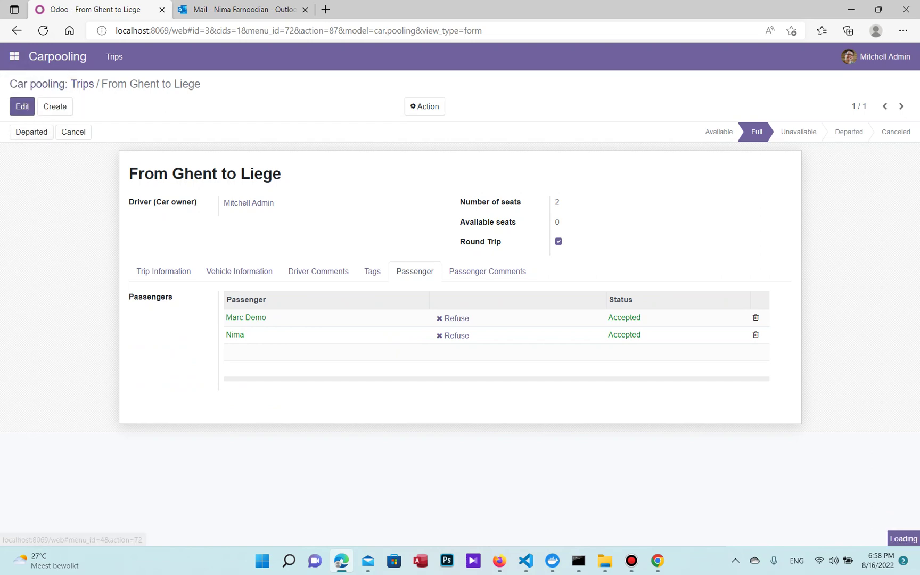
left_click(51, 165)
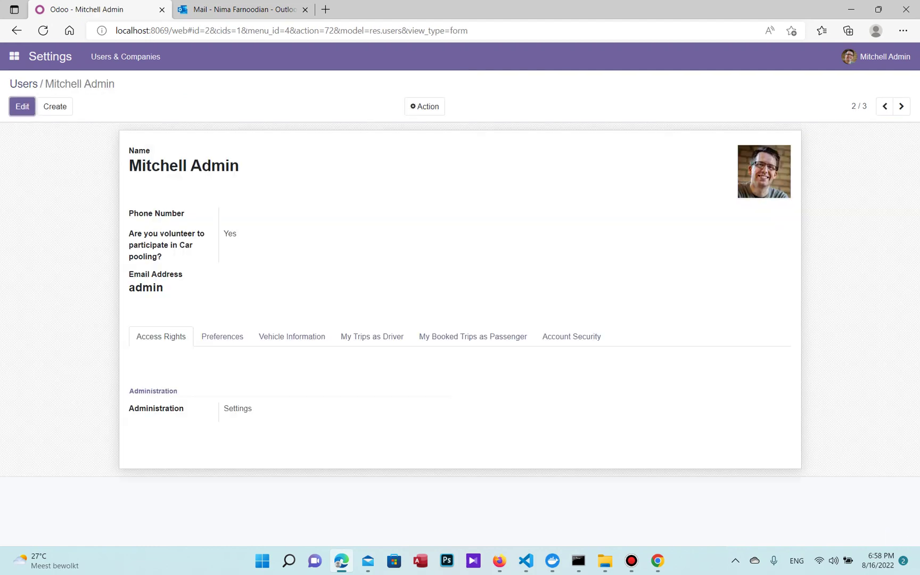
left_click(372, 337)
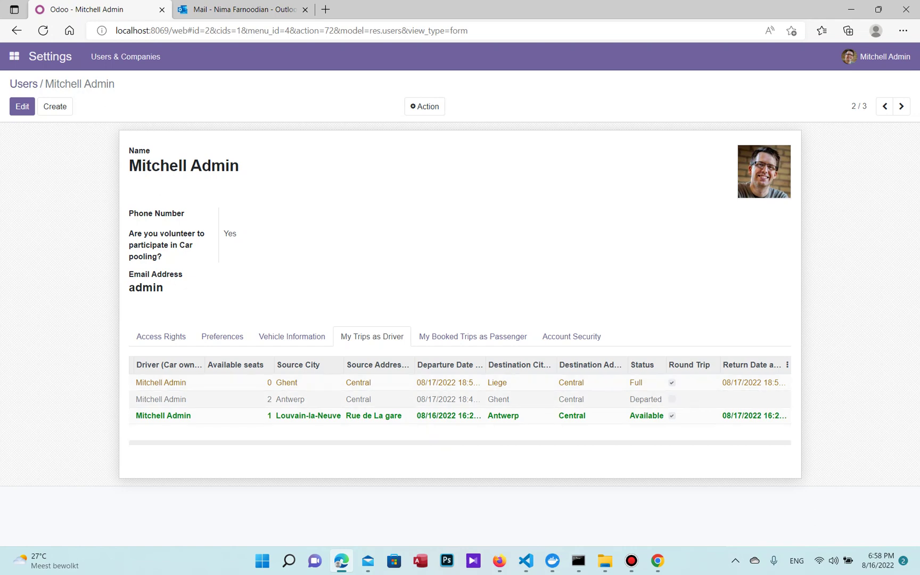
left_click(358, 398)
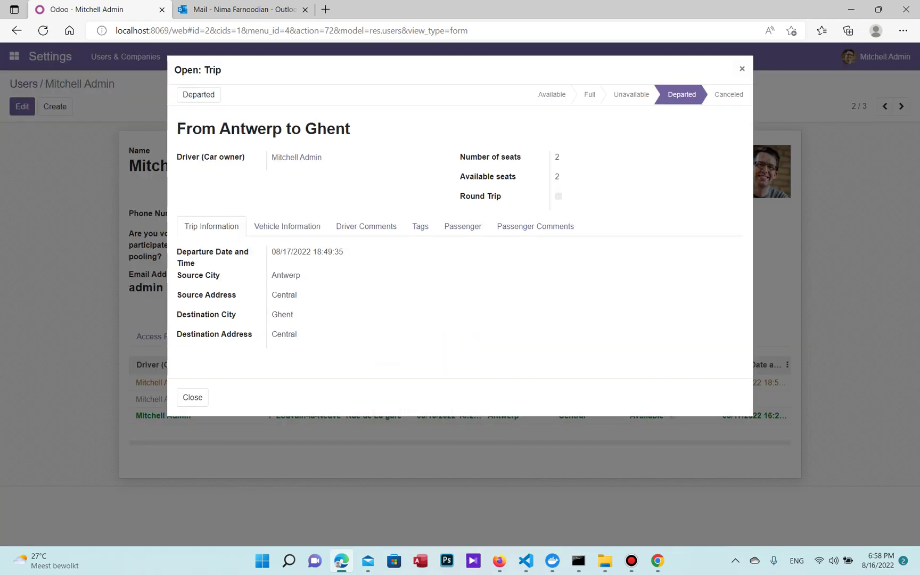
key("Escape")
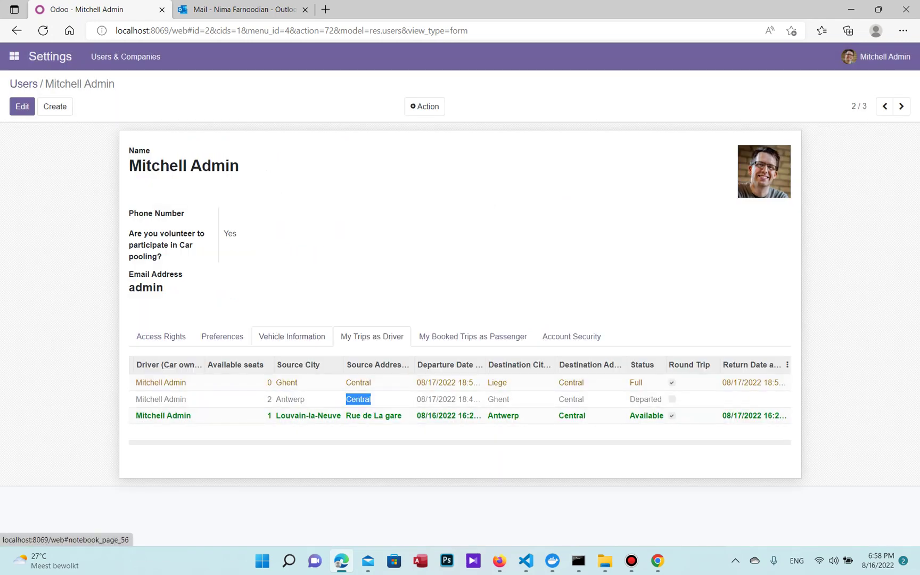
- View the driver's vehicle information, and in the demo user's Firefox session review the Ghent to Liege trip's vehicle information, driver comments and tags
left_click(291, 337)
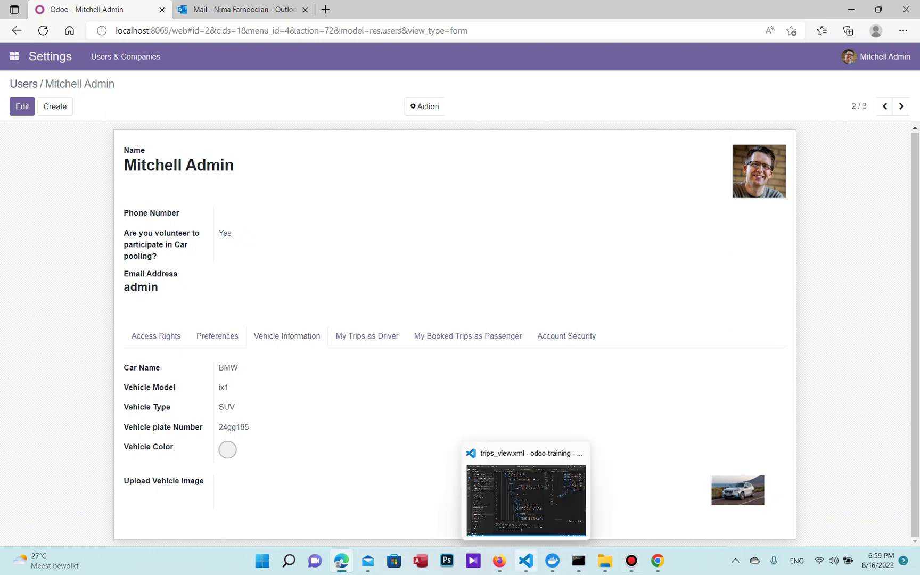
left_click(499, 561)
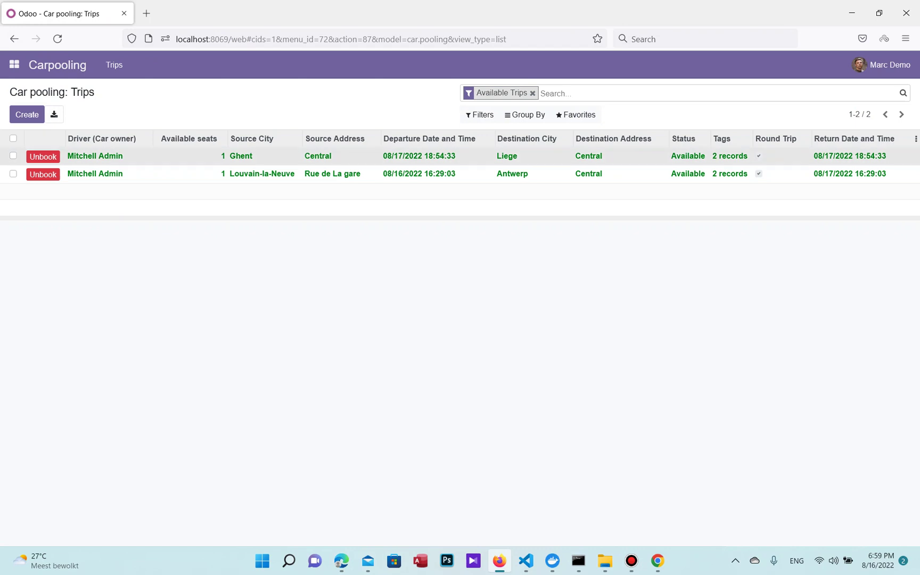
left_click(420, 156)
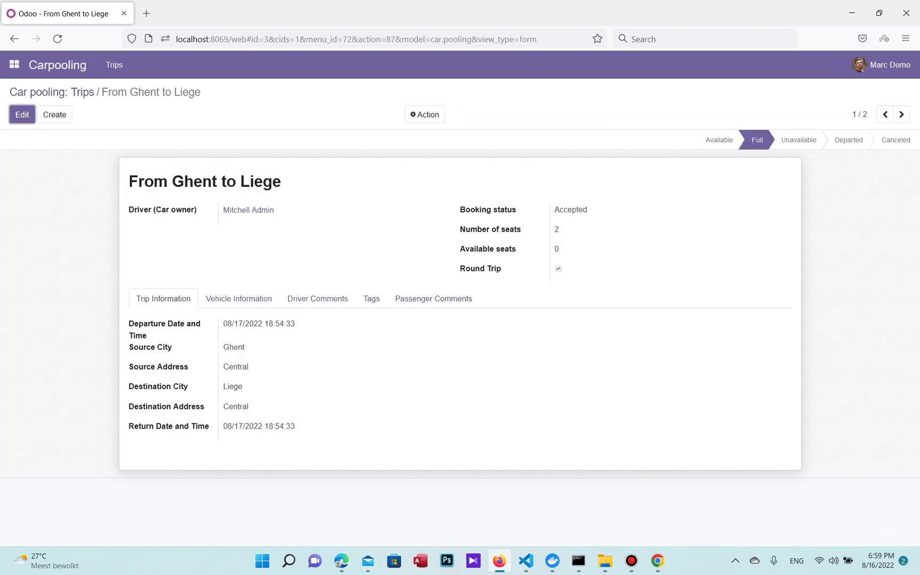
left_click(238, 298)
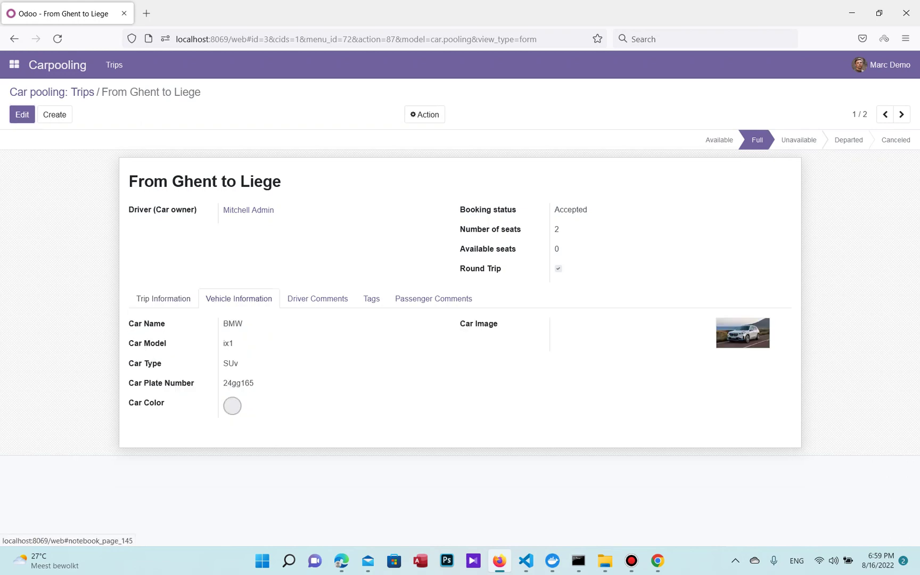
left_click(317, 298)
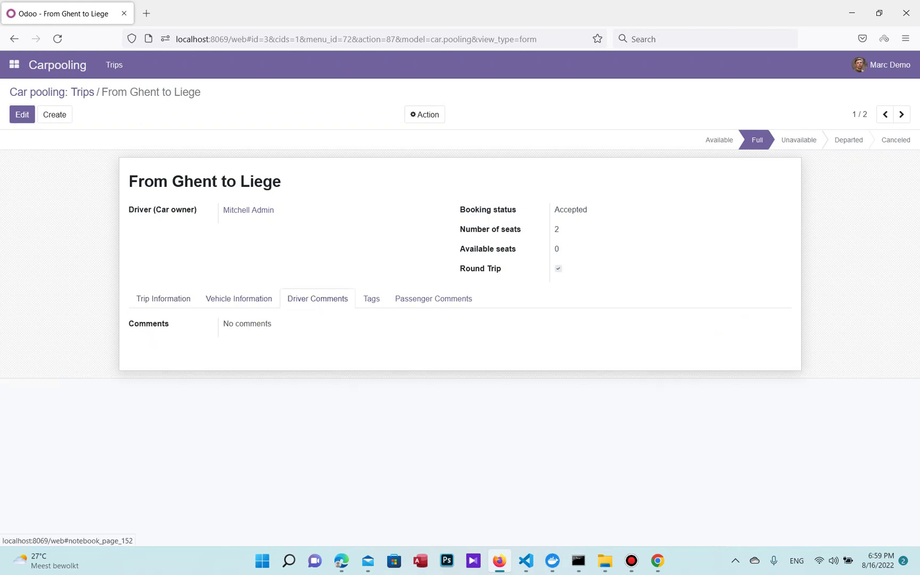
left_click(371, 298)
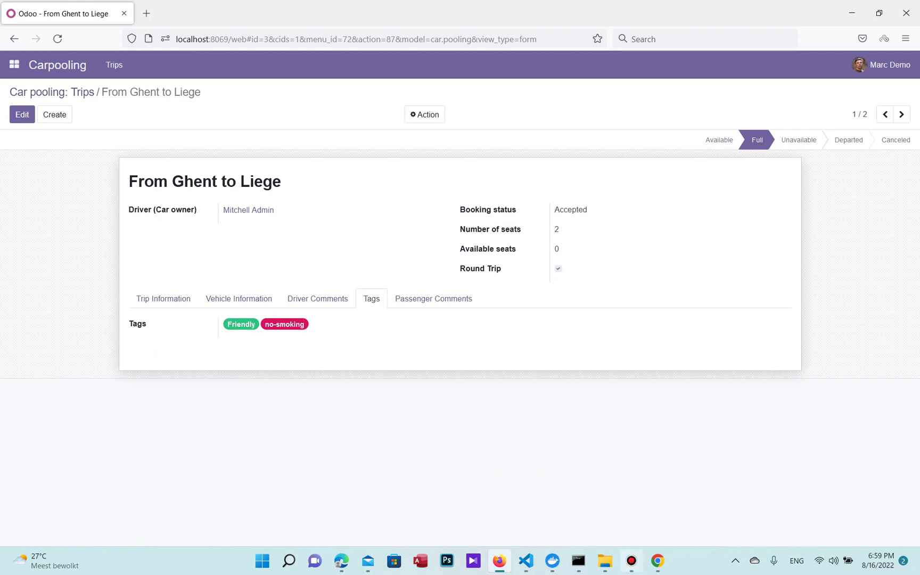
left_click(631, 561)
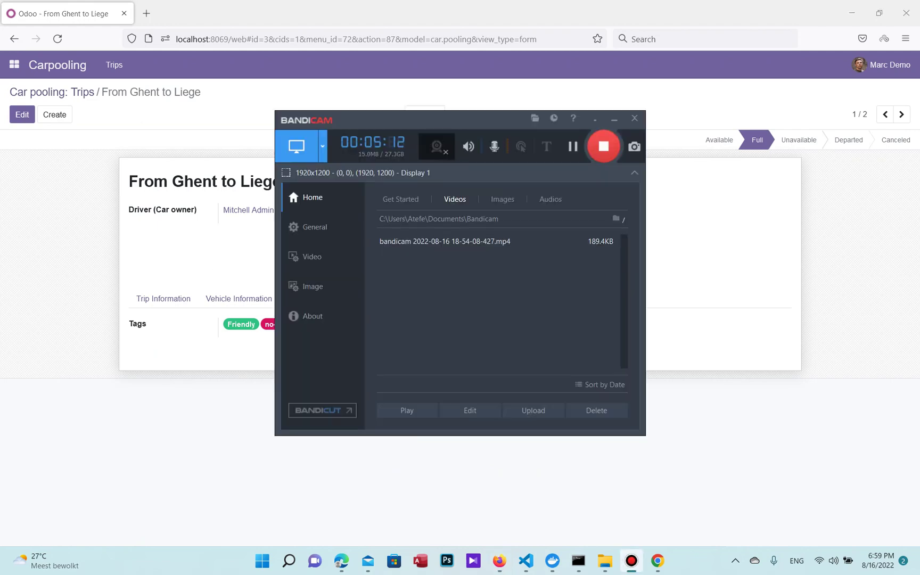